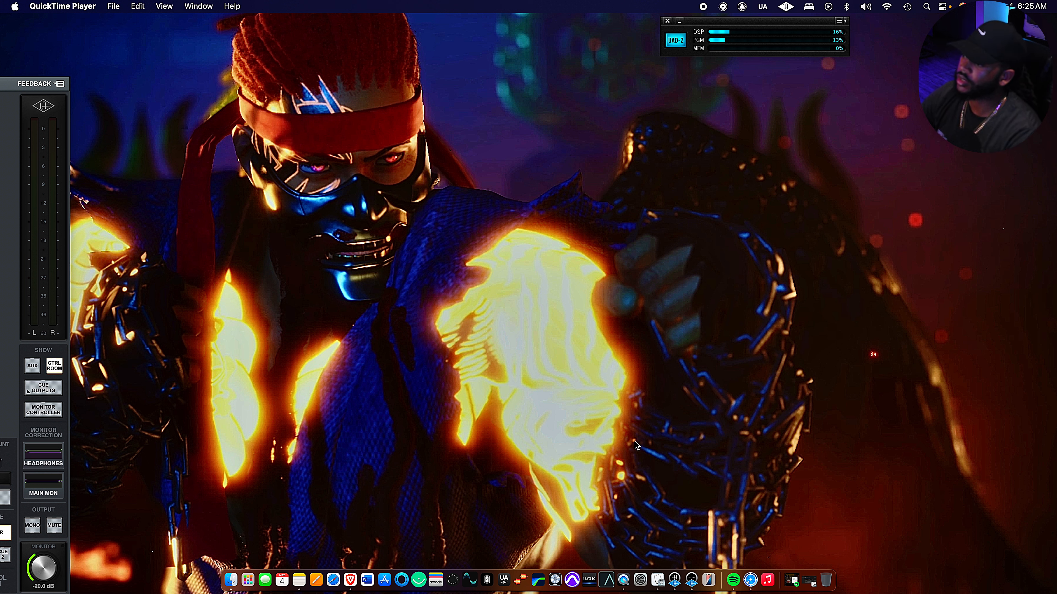
Launch Logic Pro and create a new empty project with one Mic or Line audio track.
left_click(558, 562)
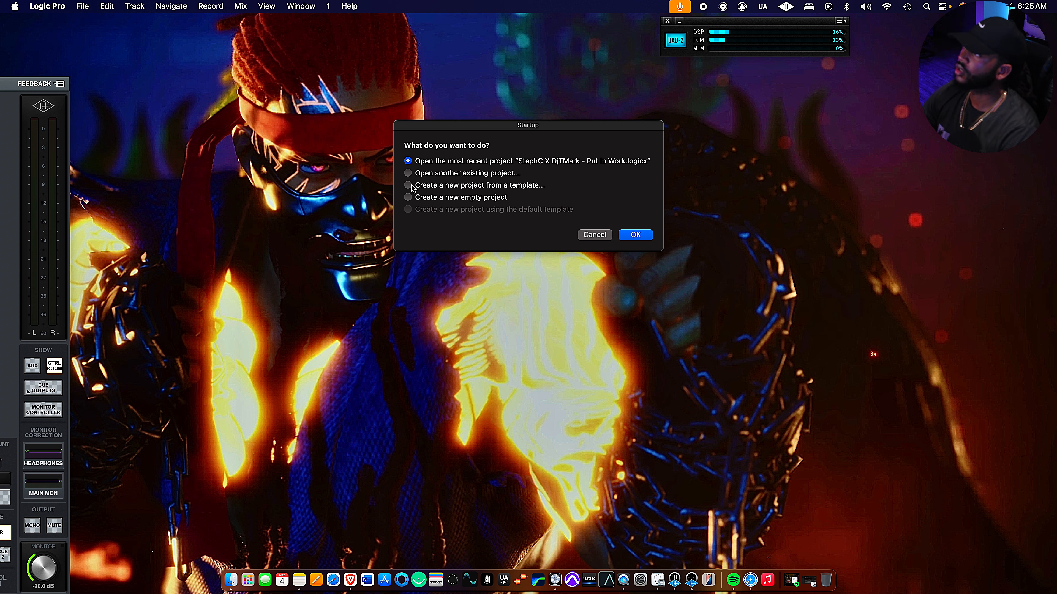
left_click(407, 198)
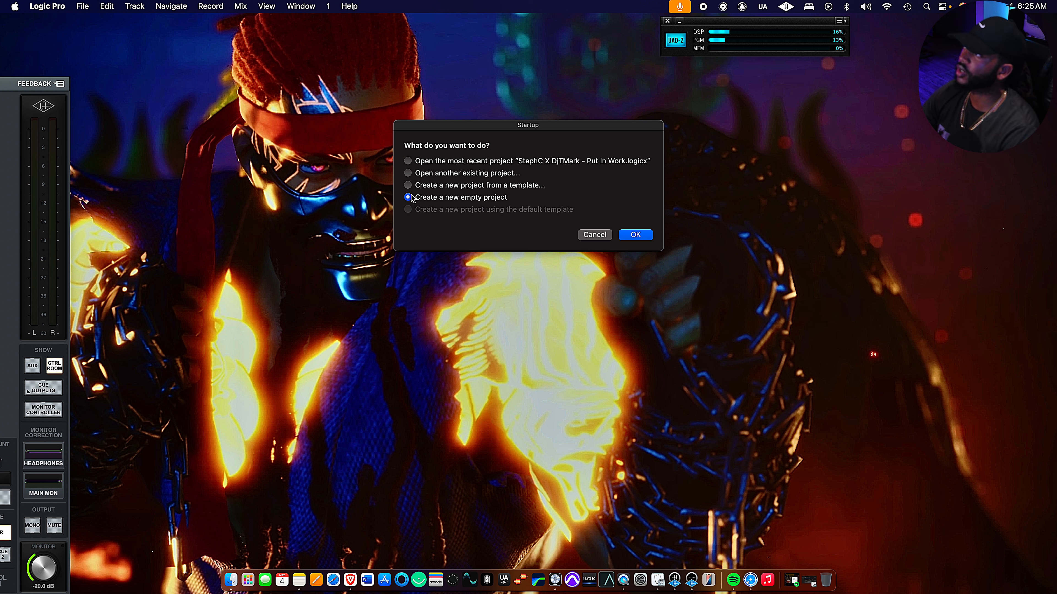
left_click(635, 236)
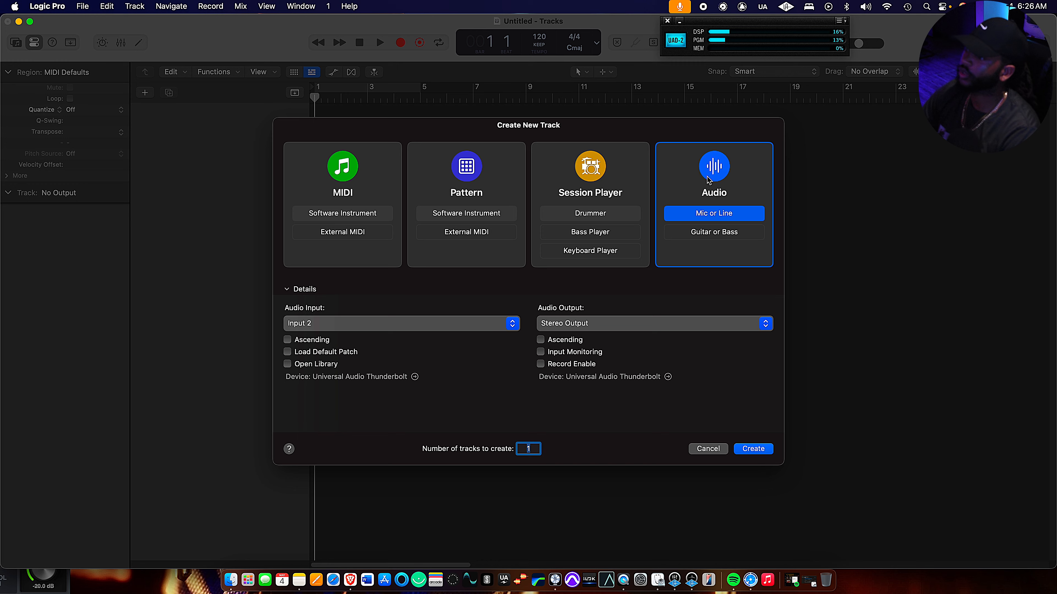
left_click(759, 448)
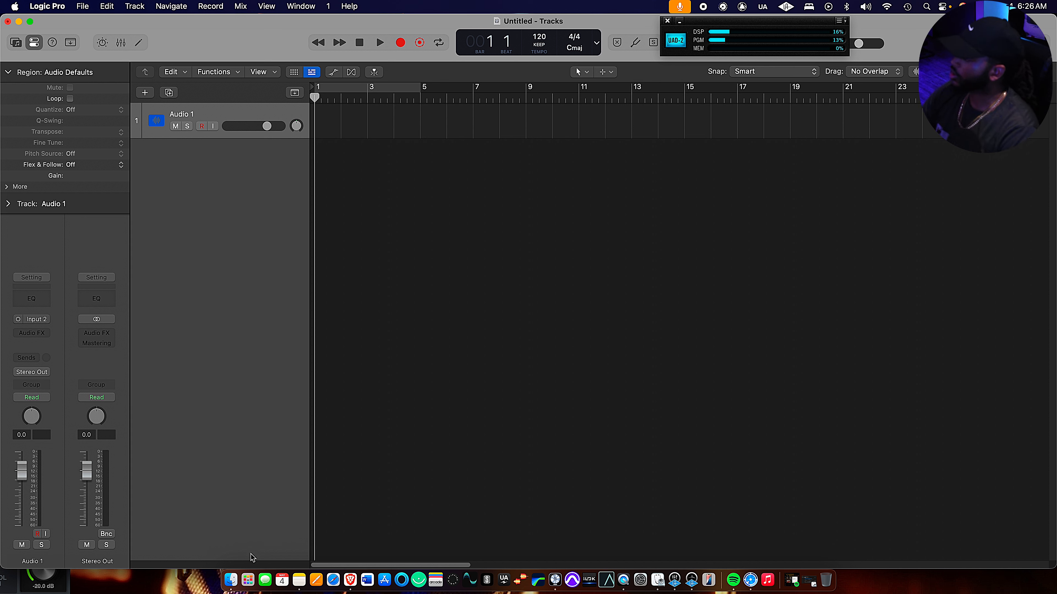
In Finder, find the NRRM 150 BPM mp3 in the Glyph drive's Beats > Hip Hop folder.
left_click(230, 577)
left_click(519, 334)
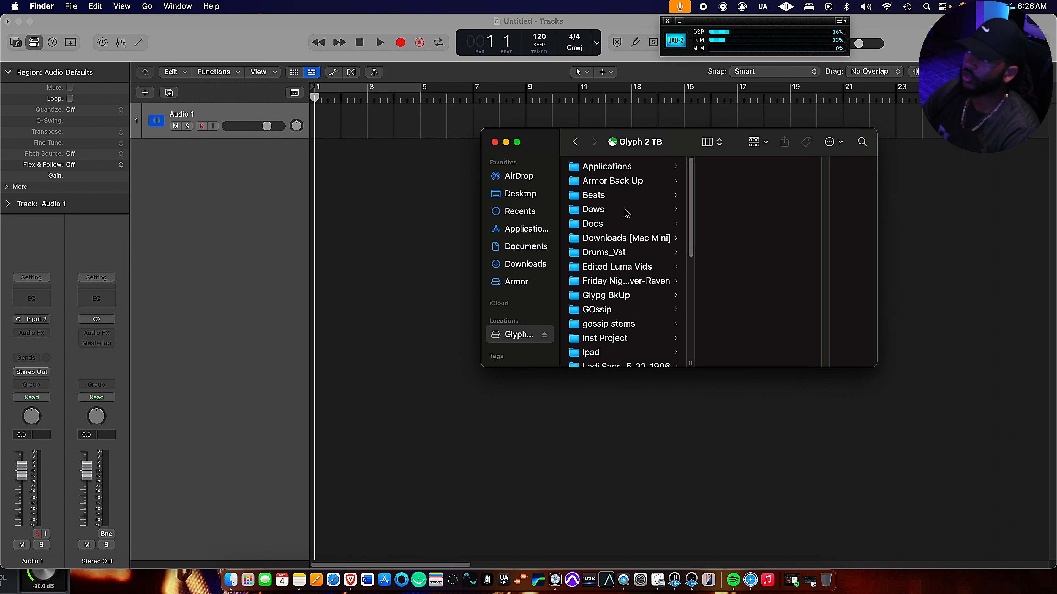
left_click(624, 196)
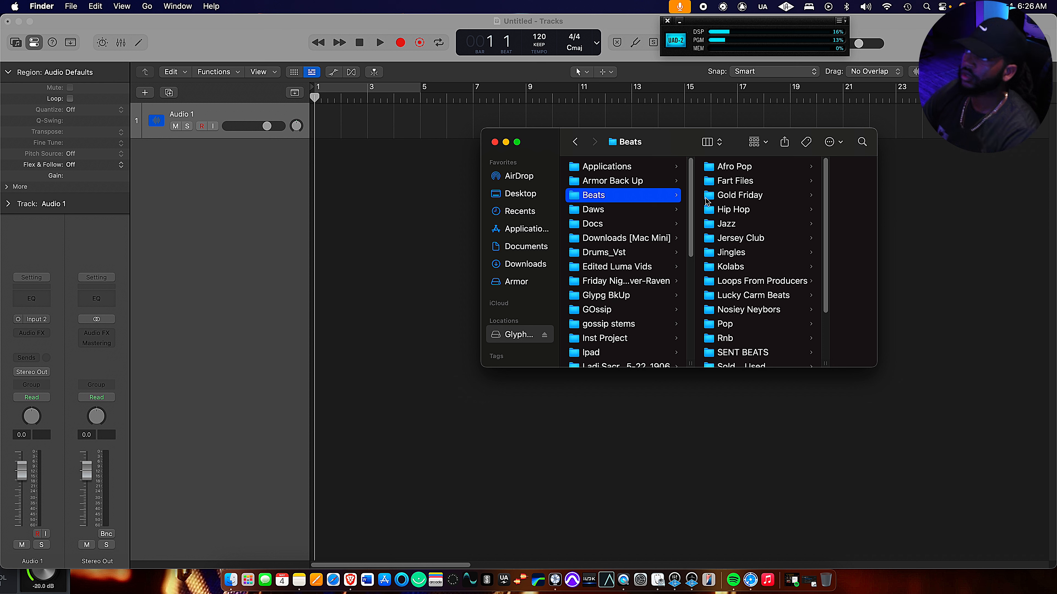
left_click(766, 215)
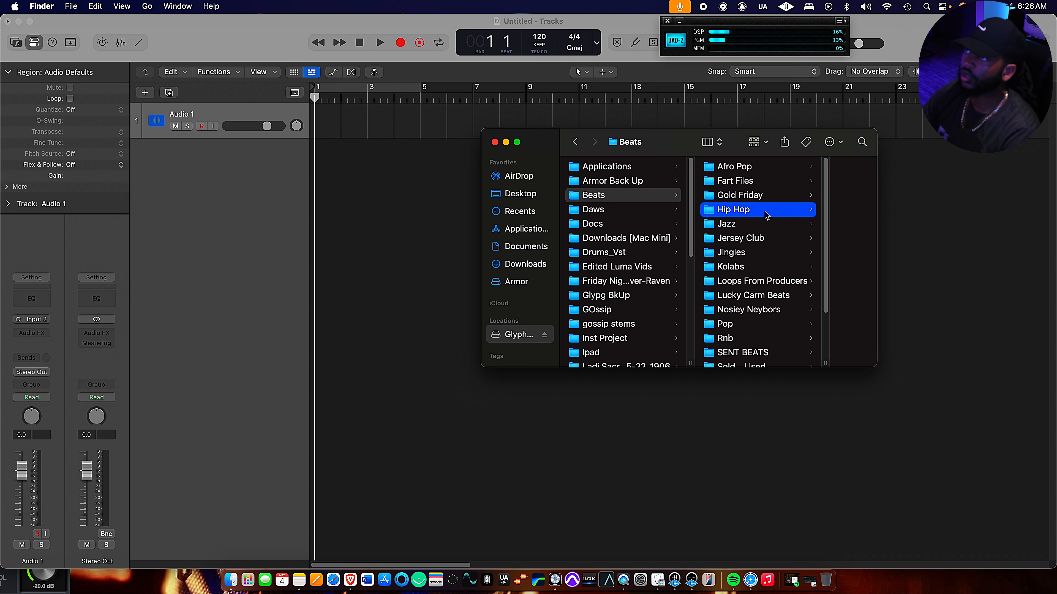
scroll(788, 254, "down", 5)
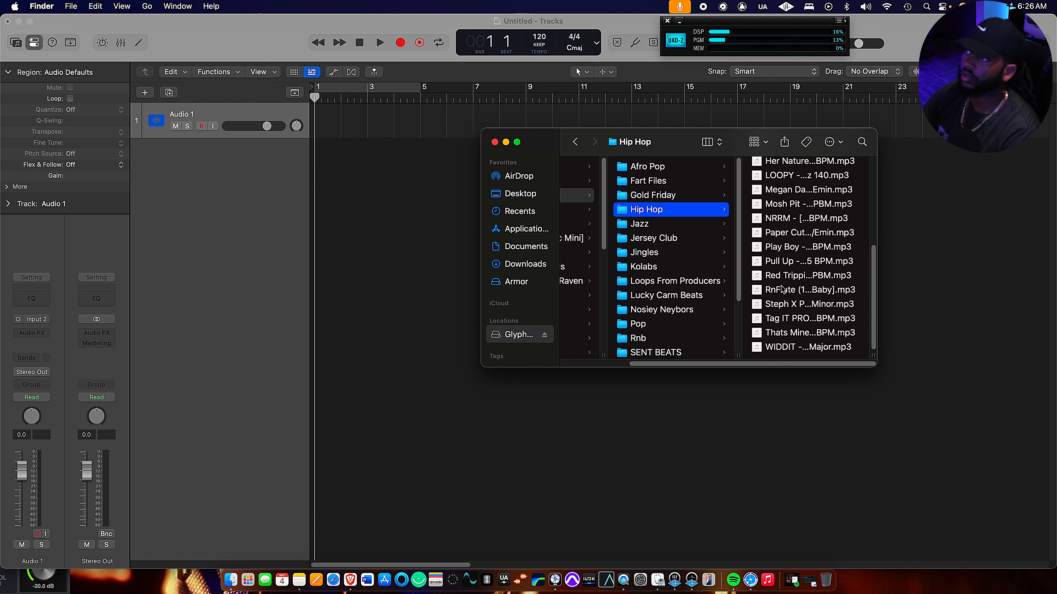
left_click(780, 220)
mouse_move(809, 214)
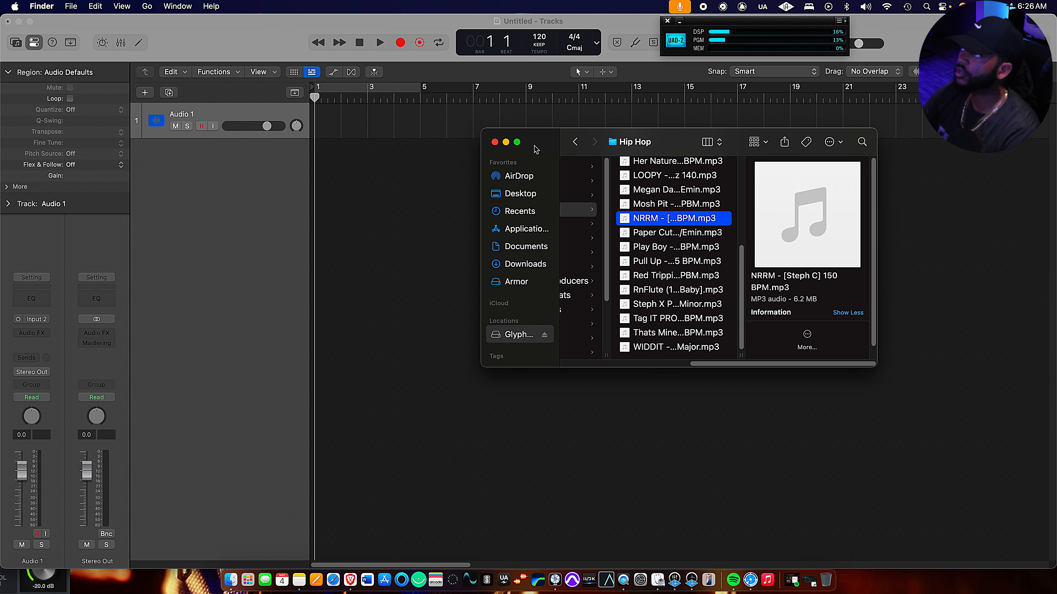
Import the NRRM mp3 onto a new track starting at bar 1, and minimize the Finder window.
left_click_drag(536, 150, 613, 271)
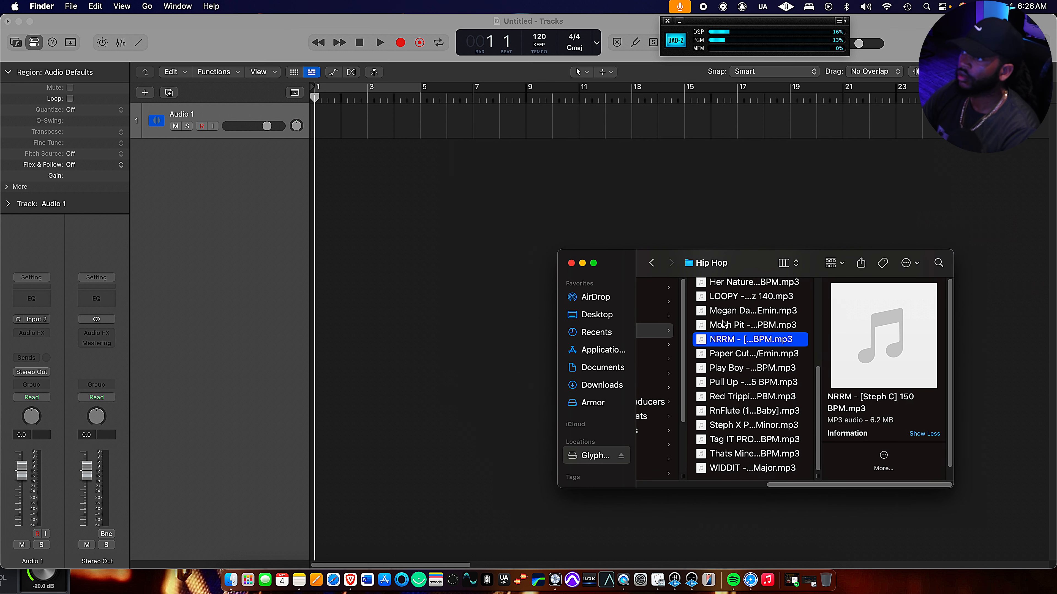
left_click_drag(732, 344, 315, 189)
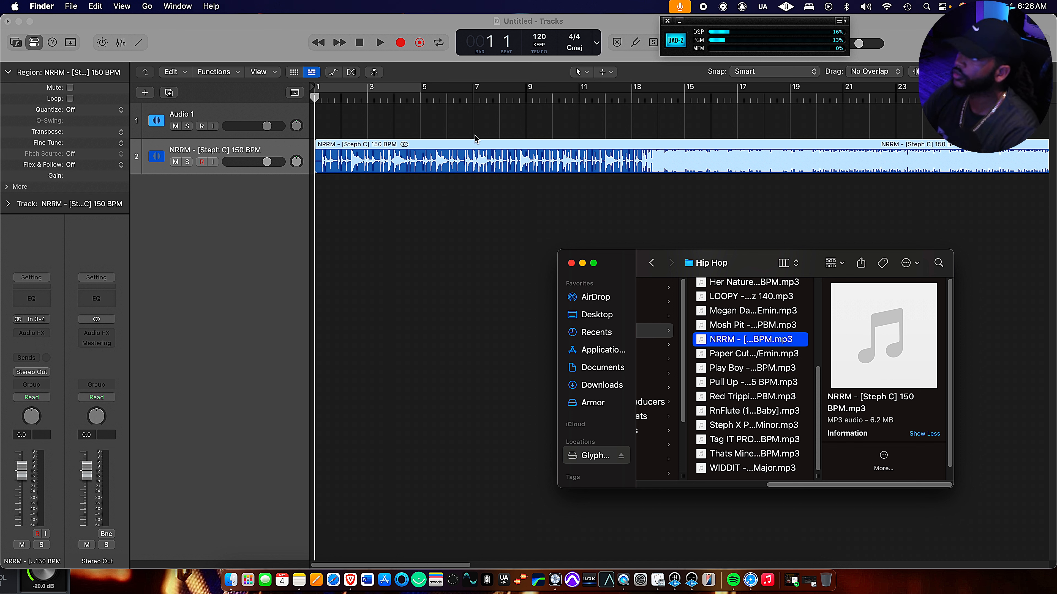
left_click(582, 263)
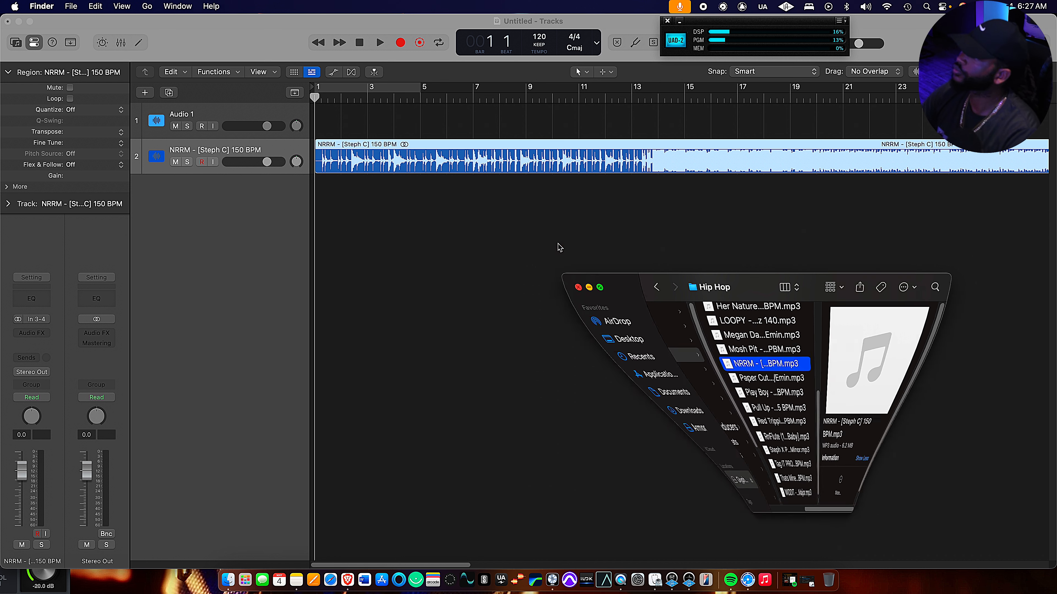
left_click(390, 185)
Play the opening bars of the imported beat and set the project tempo to 150 BPM.
key("space")
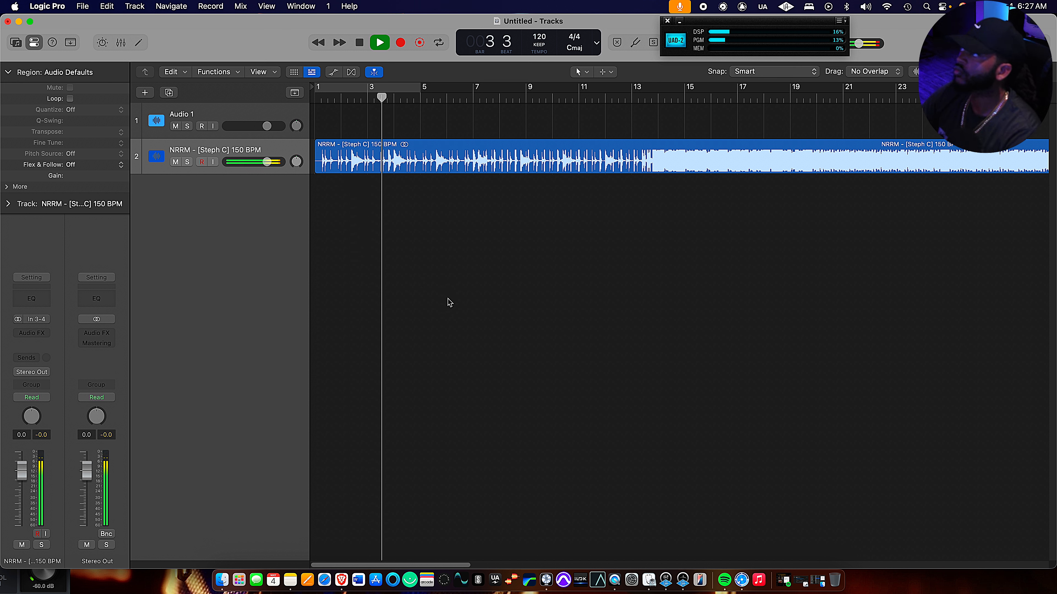
key("space")
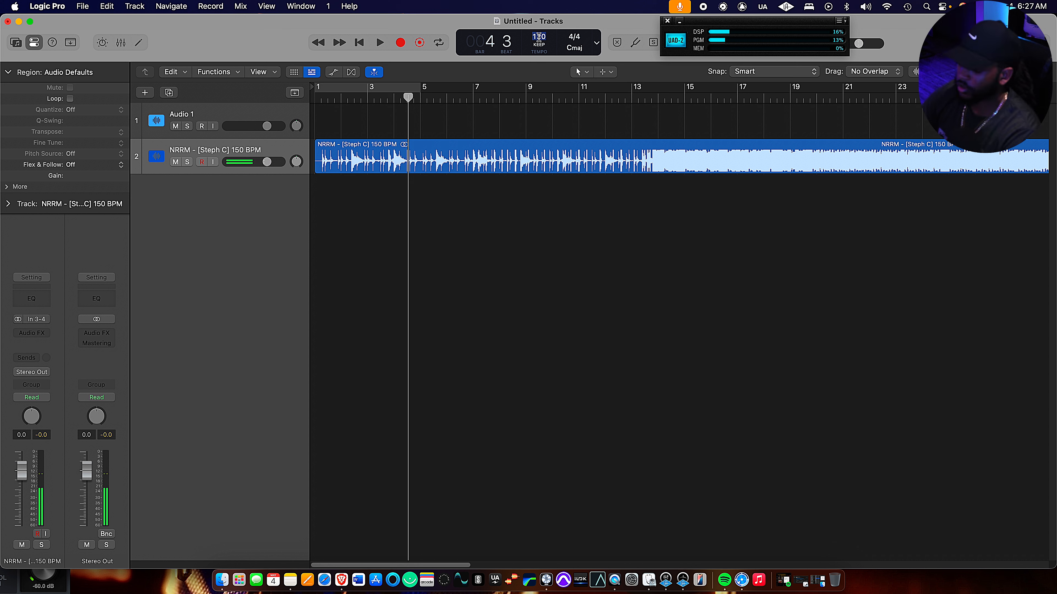
type("150")
key("Return")
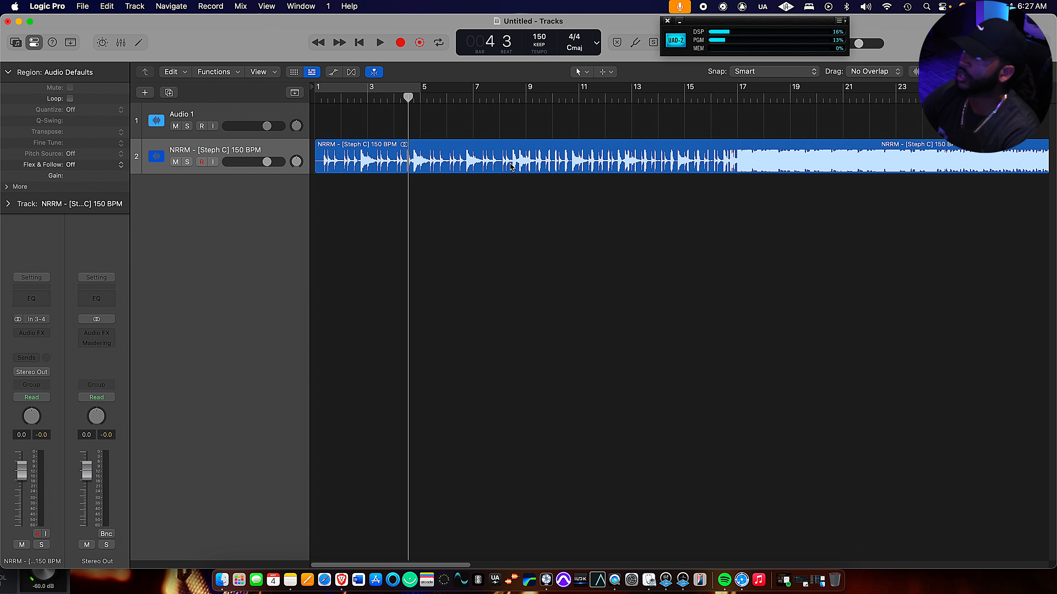
Listen to the beat against the new tempo, in the intro and from about bar 17.
key("space")
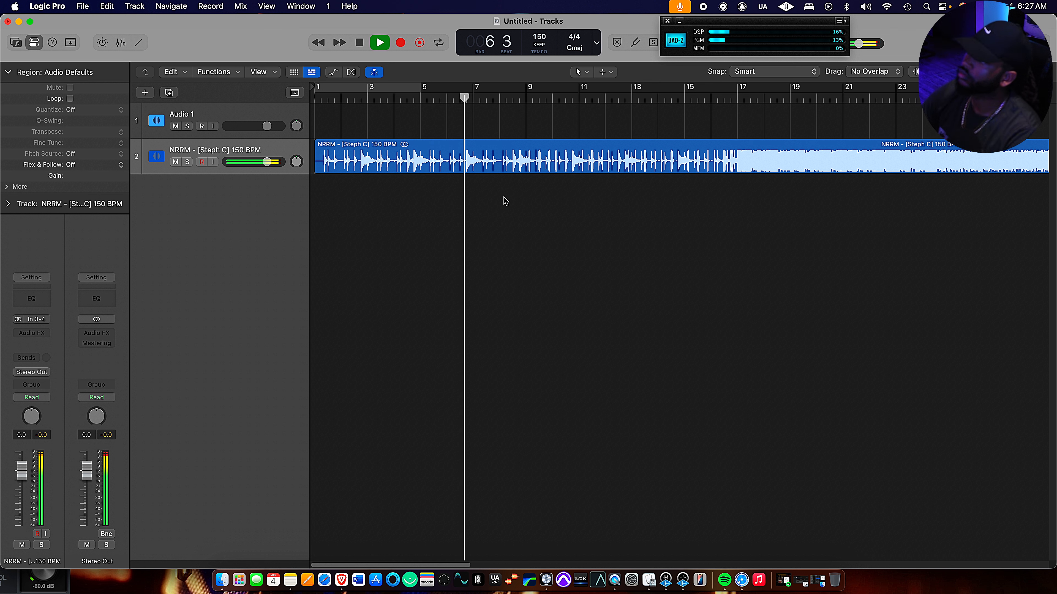
key("space")
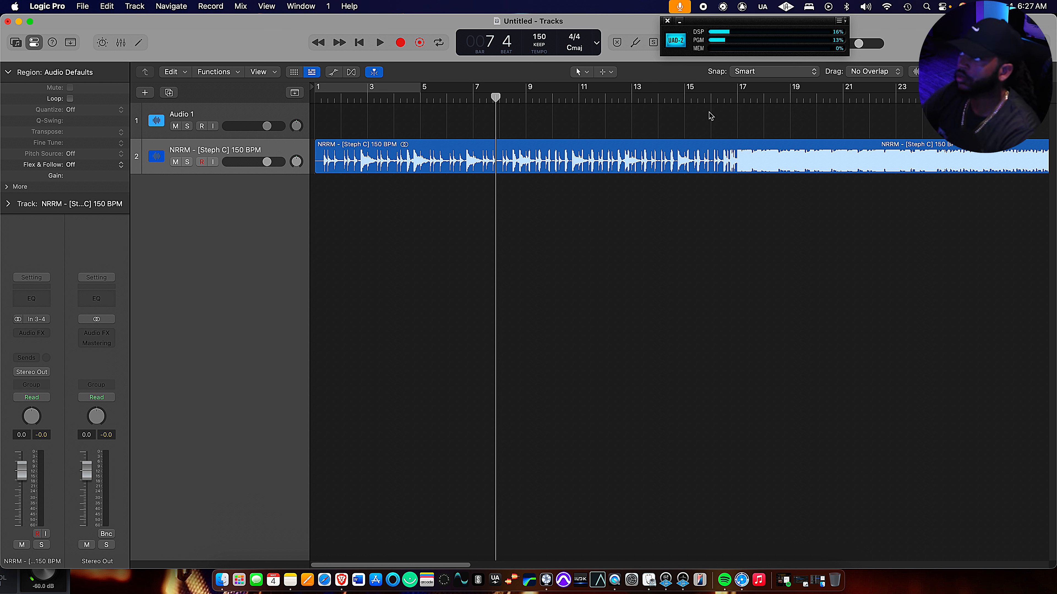
double_click(734, 97)
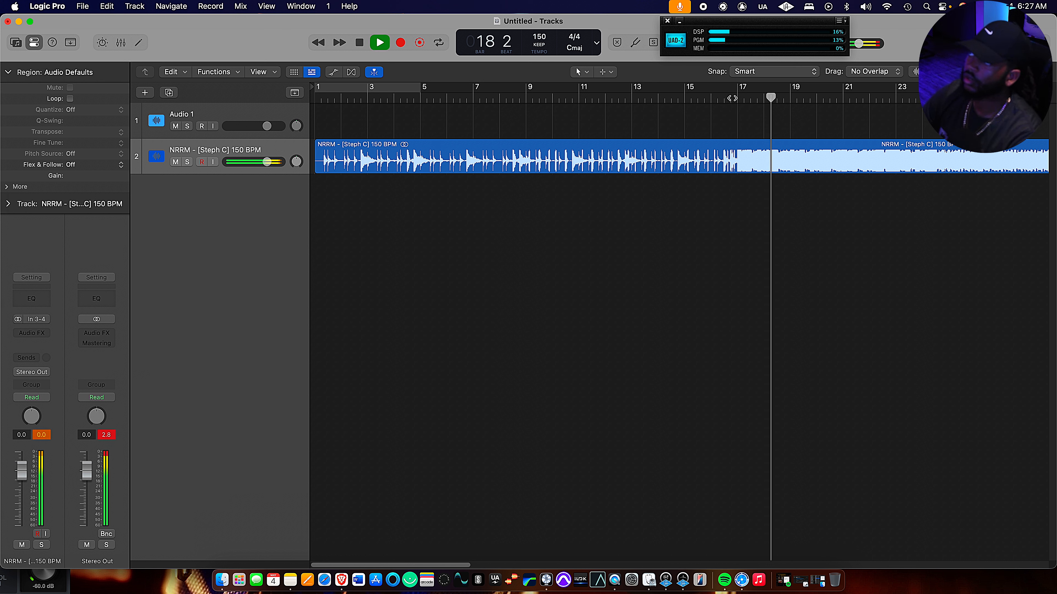
key("space")
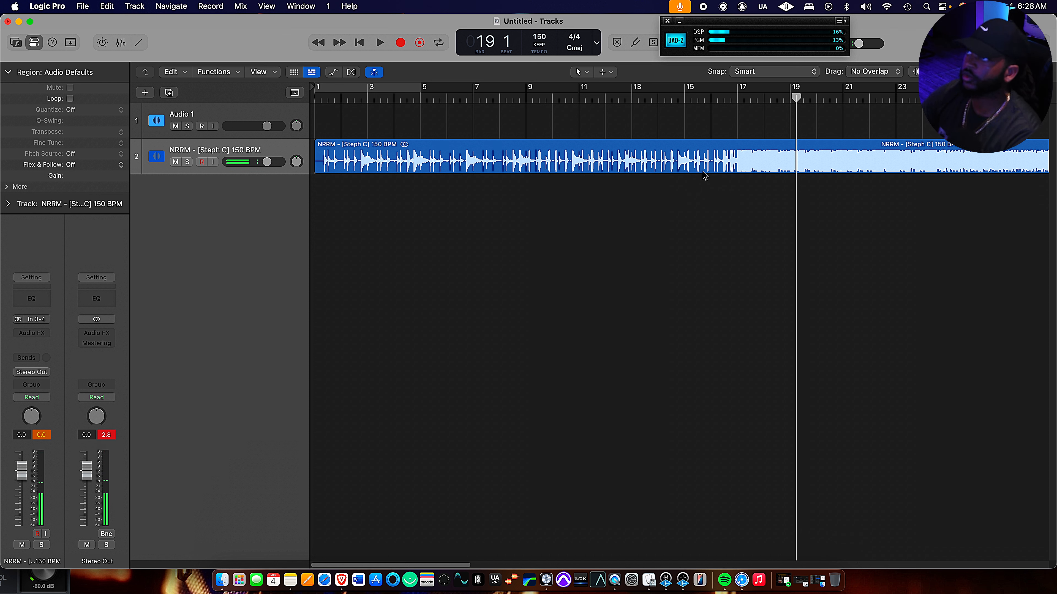
Delete the empty Audio 1 track.
right_click(266, 107)
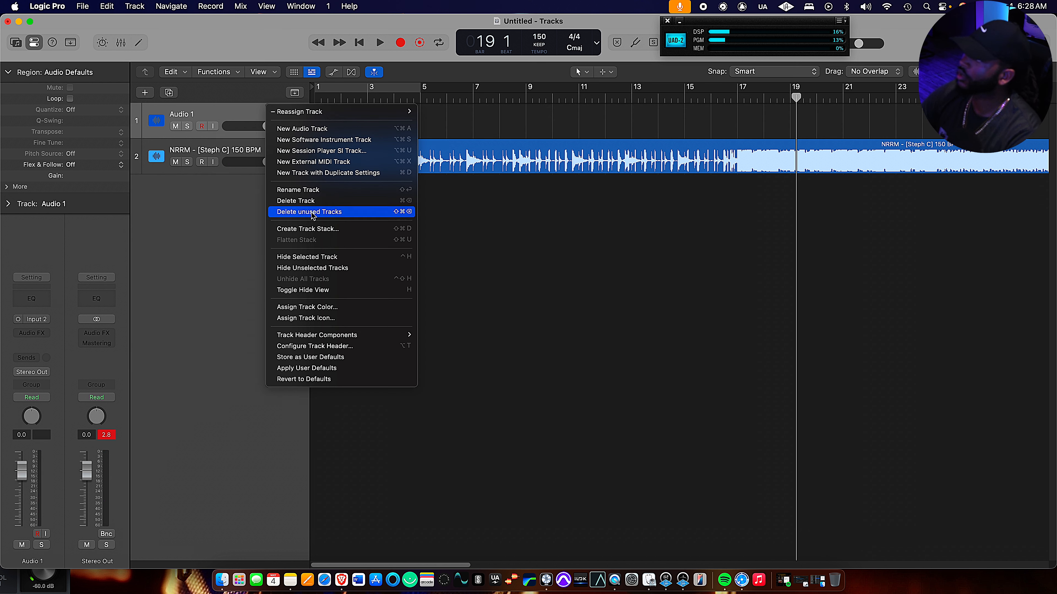
left_click(789, 276)
key("super+BackSpace")
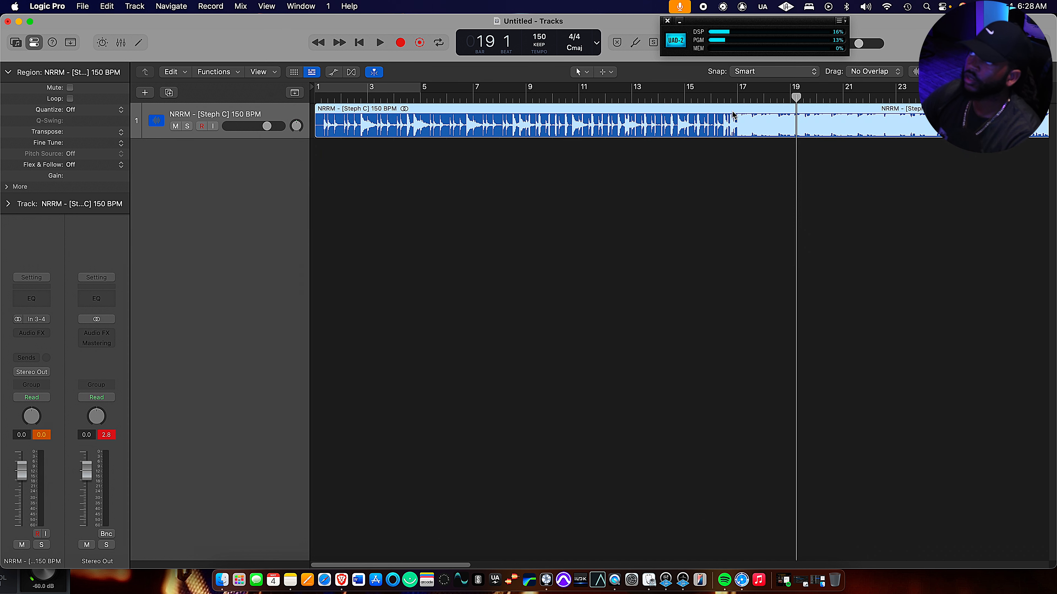
Set a cycle range from bar 17 to 23 and run Stem Splitter on the beat region for Vocals, Drums, Bass and Other.
left_click_drag(737, 90, 883, 98)
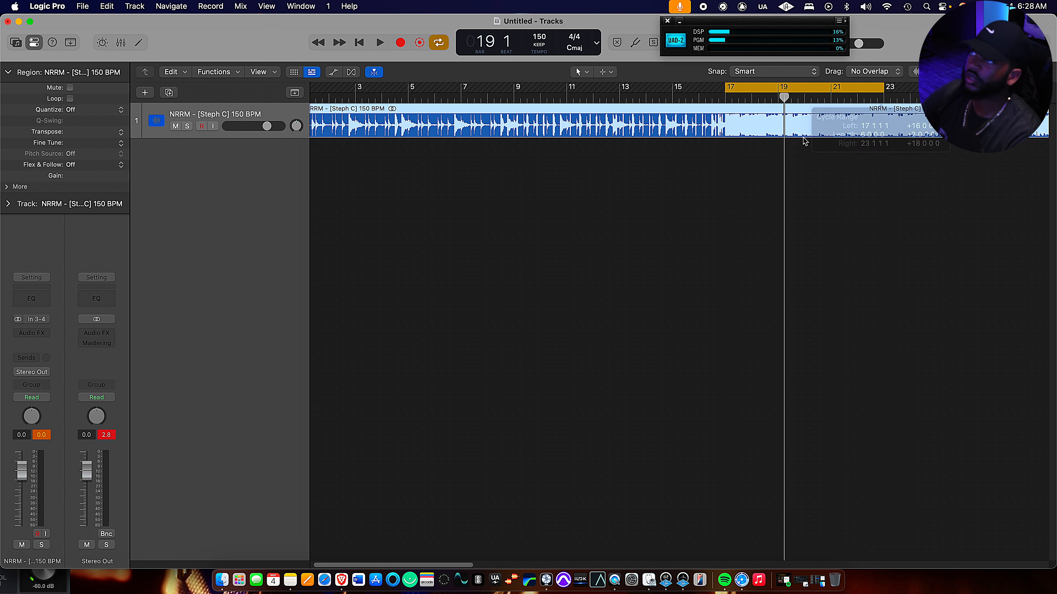
right_click(702, 113)
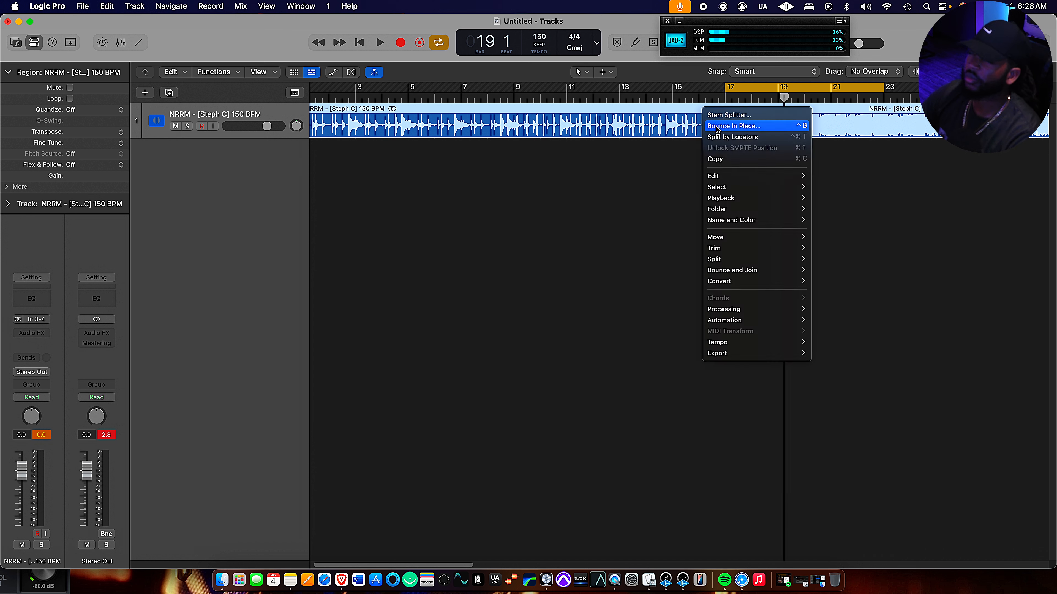
left_click(736, 116)
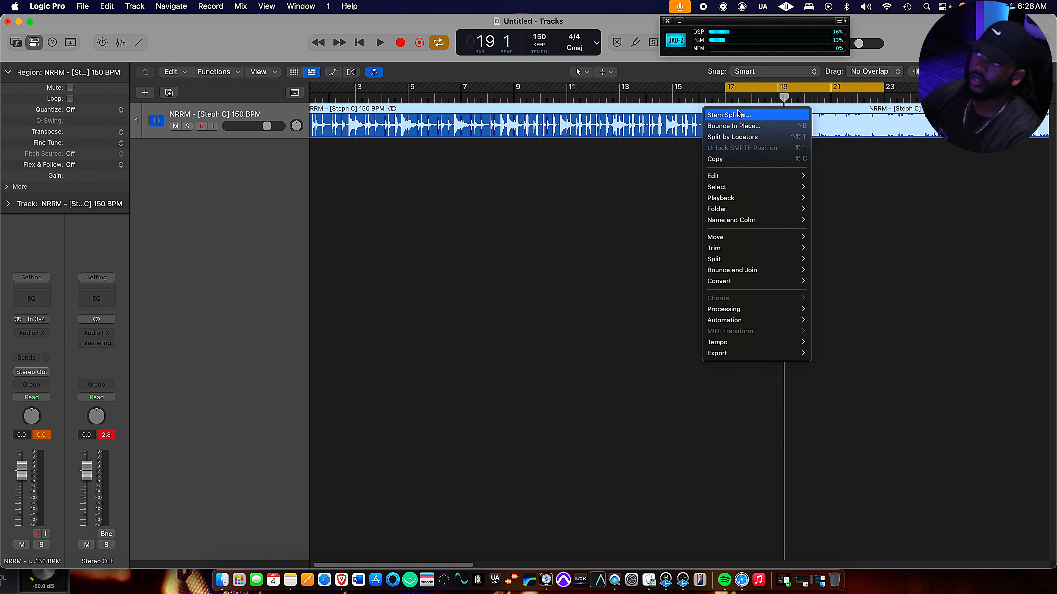
left_click(737, 117)
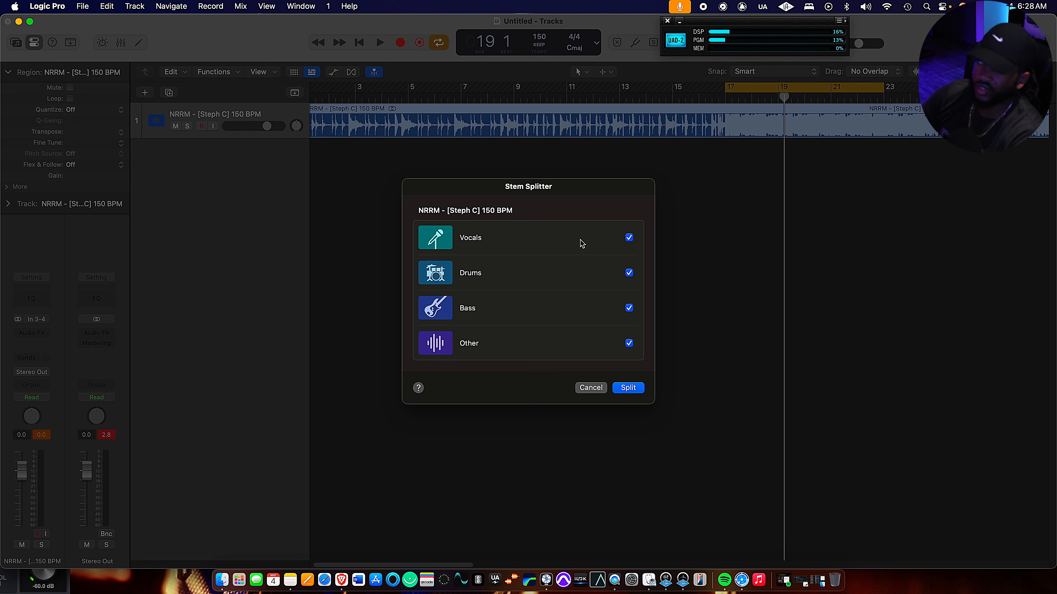
left_click(633, 393)
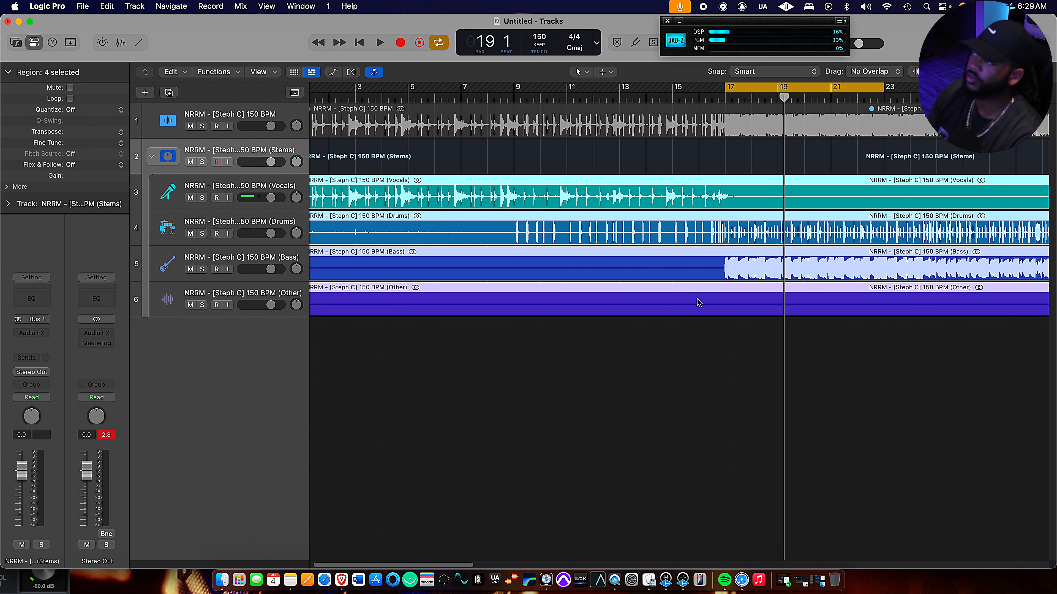
Solo the Vocals stem and play it from the start of the project with cycle mode off.
scroll(698, 302, "left", 2)
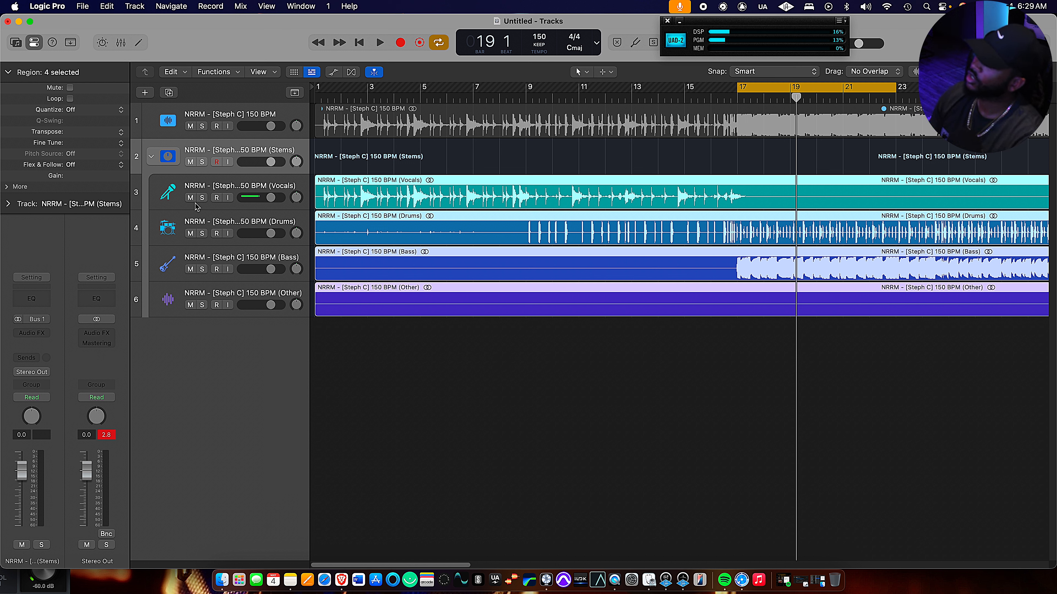
left_click(203, 198)
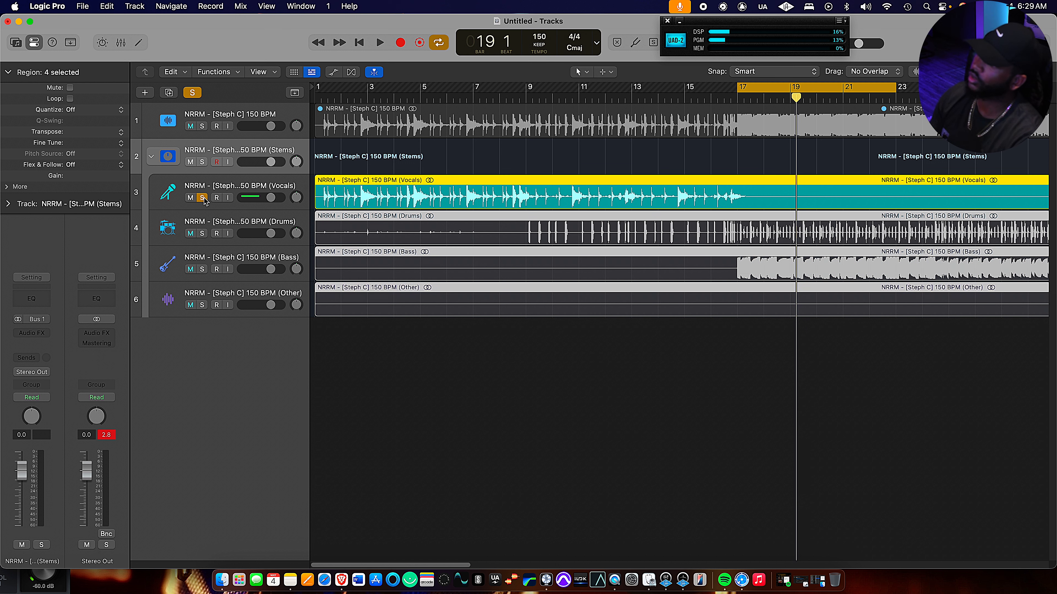
key("space")
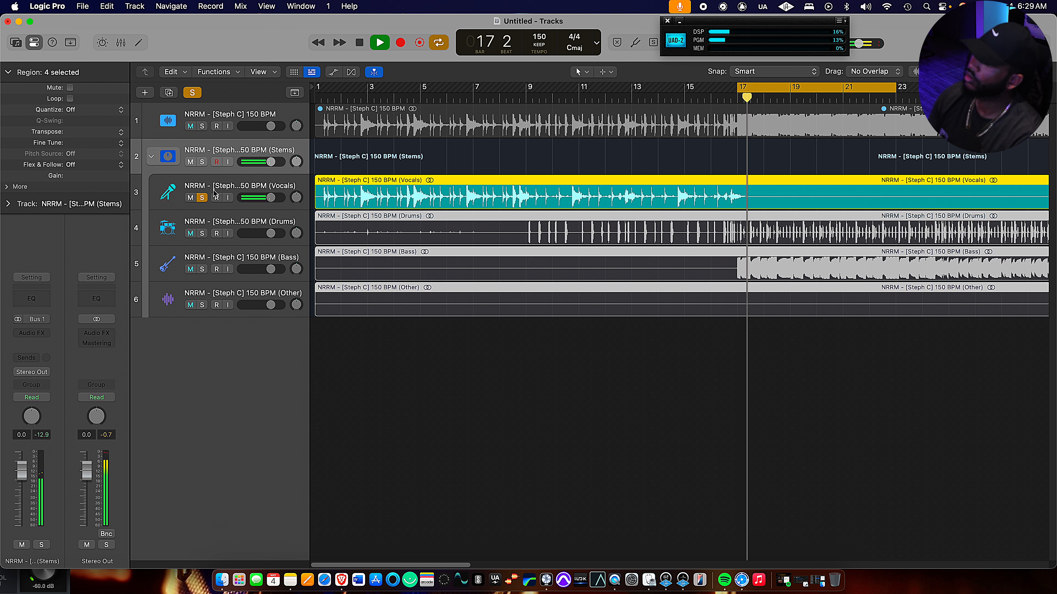
key("c")
key("Return")
key("space")
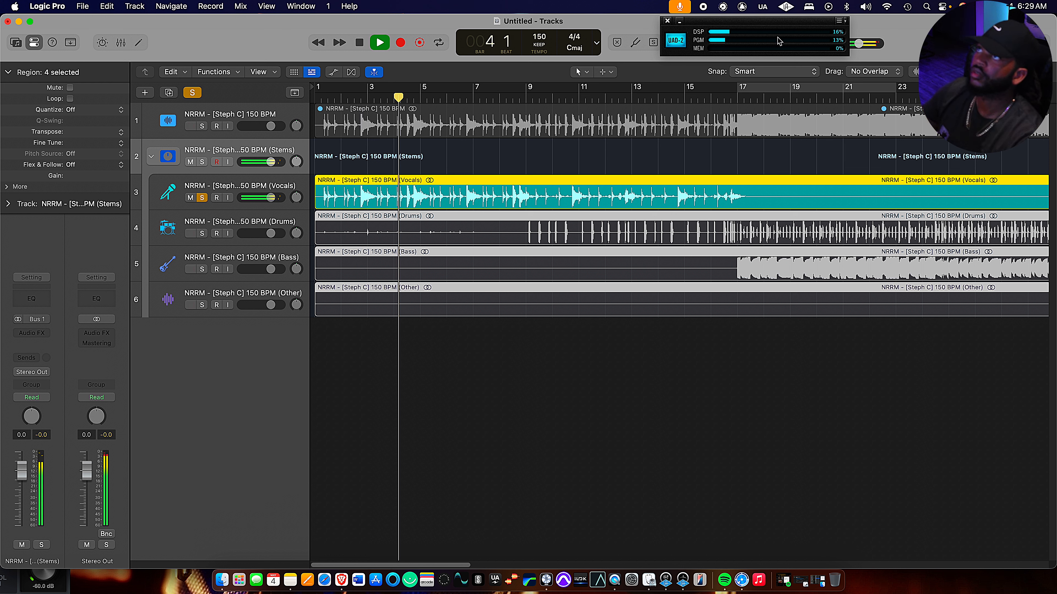
Move the UAD meter window clear of the control bar, turn off the metronome and stop playback.
left_click_drag(778, 40, 855, 136)
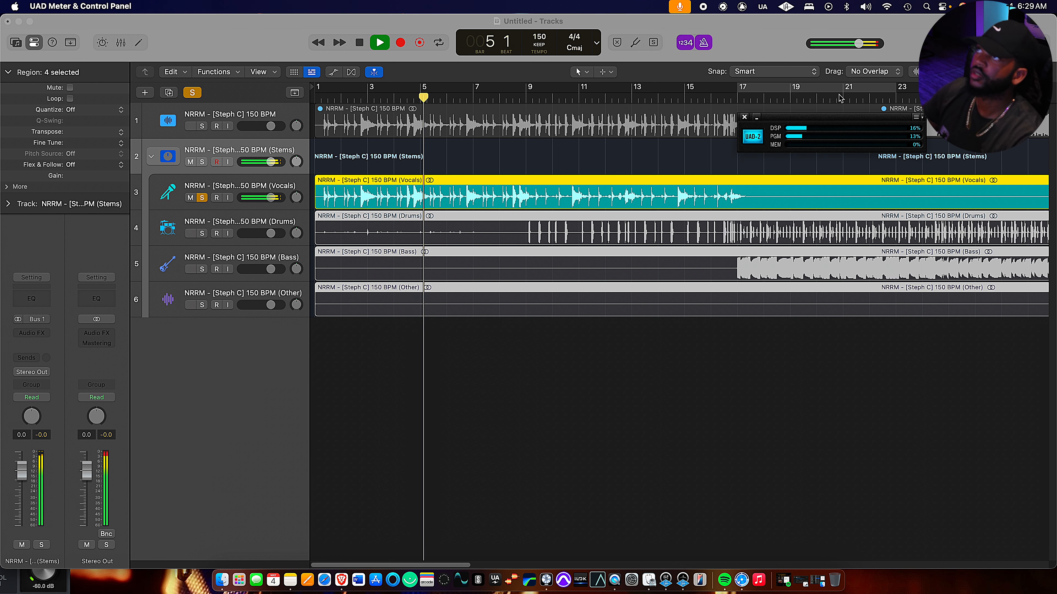
left_click(674, 62)
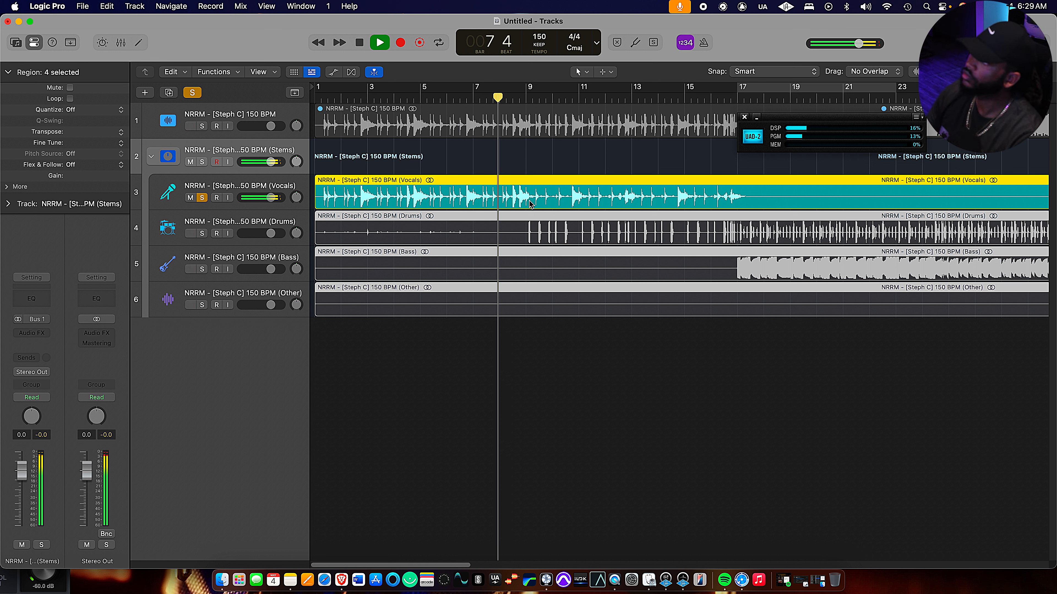
key("space")
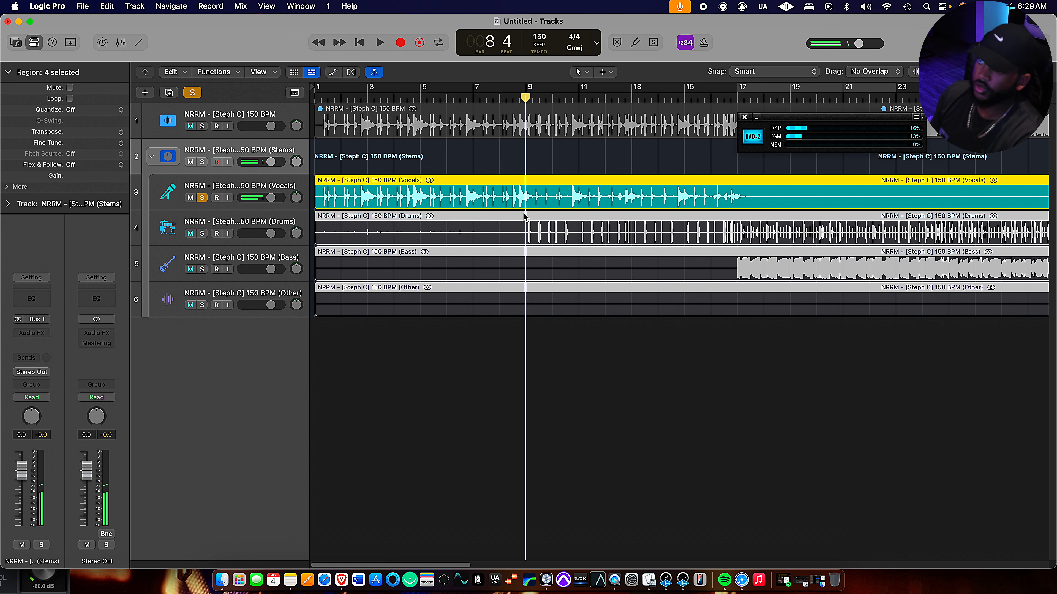
Zoom the timeline out to view the full length of all the stem regions.
scroll(530, 218, "right", 3)
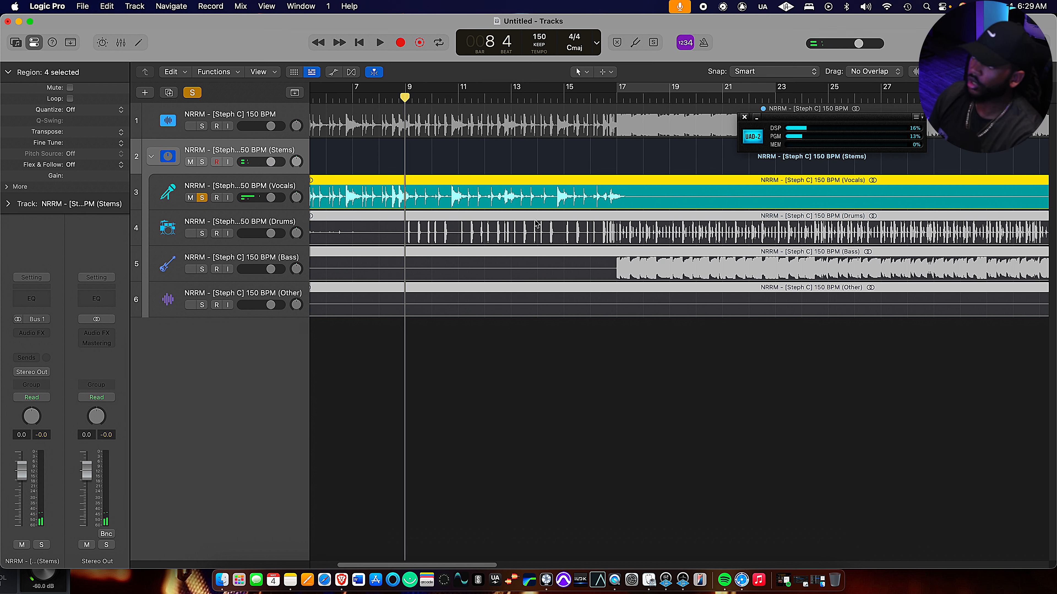
scroll(535, 220, "up", 3)
scroll(535, 220, "down", 2)
scroll(535, 220, "up", 5)
scroll(534, 219, "down", 10)
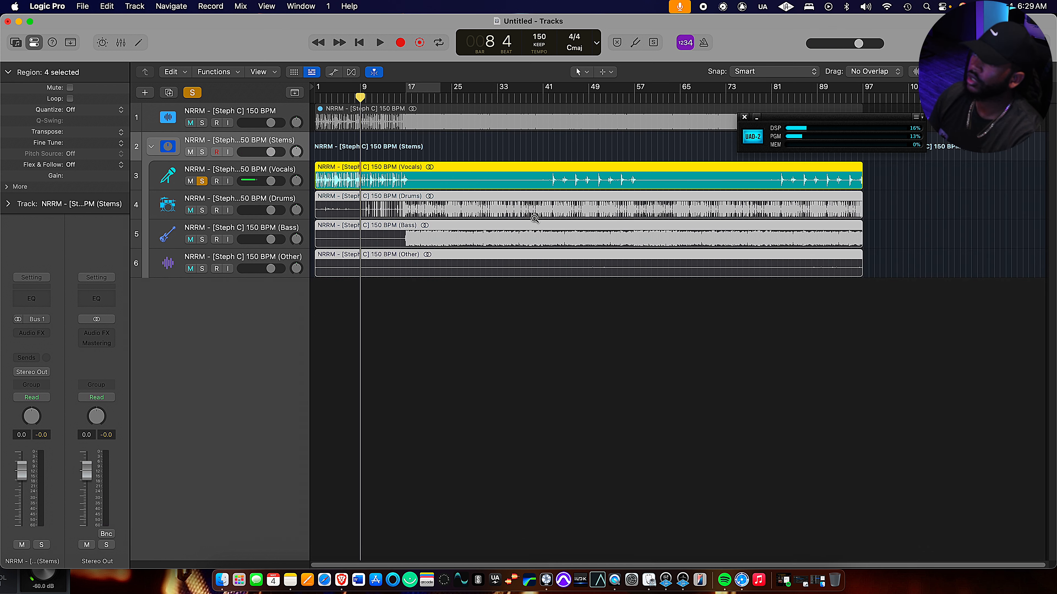
Switch the solo from the Vocals stem to the Drums stem and play it from the start of the project.
scroll(595, 184, "up", 1)
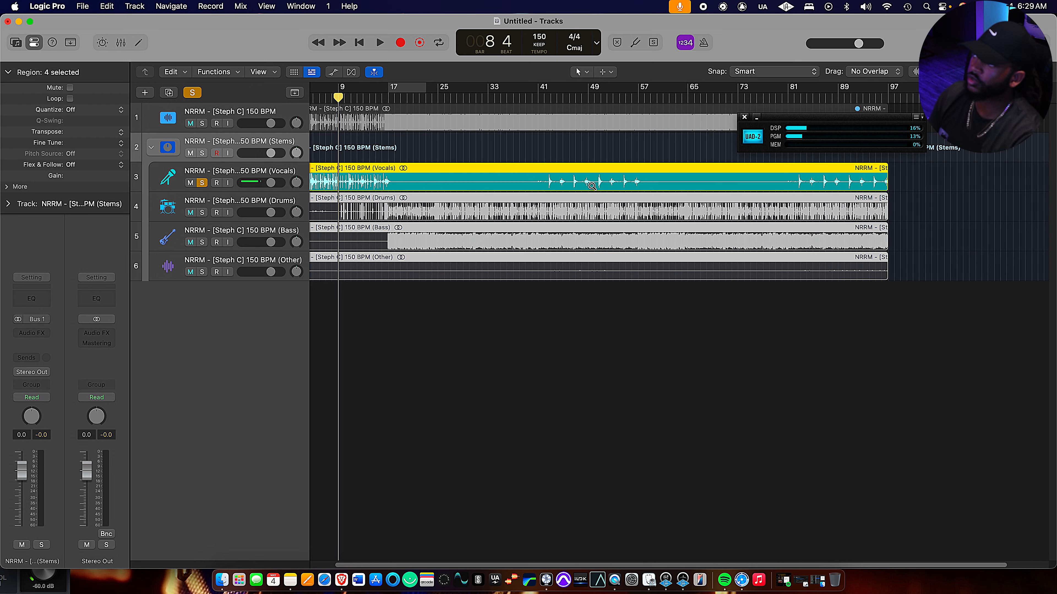
scroll(589, 188, "up", 5)
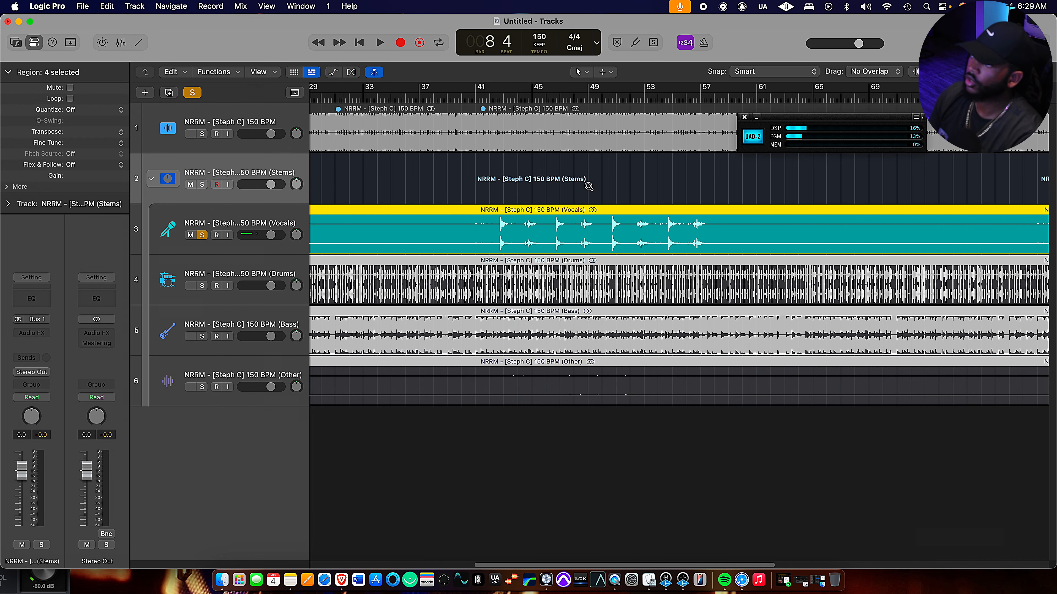
scroll(587, 185, "left", 10)
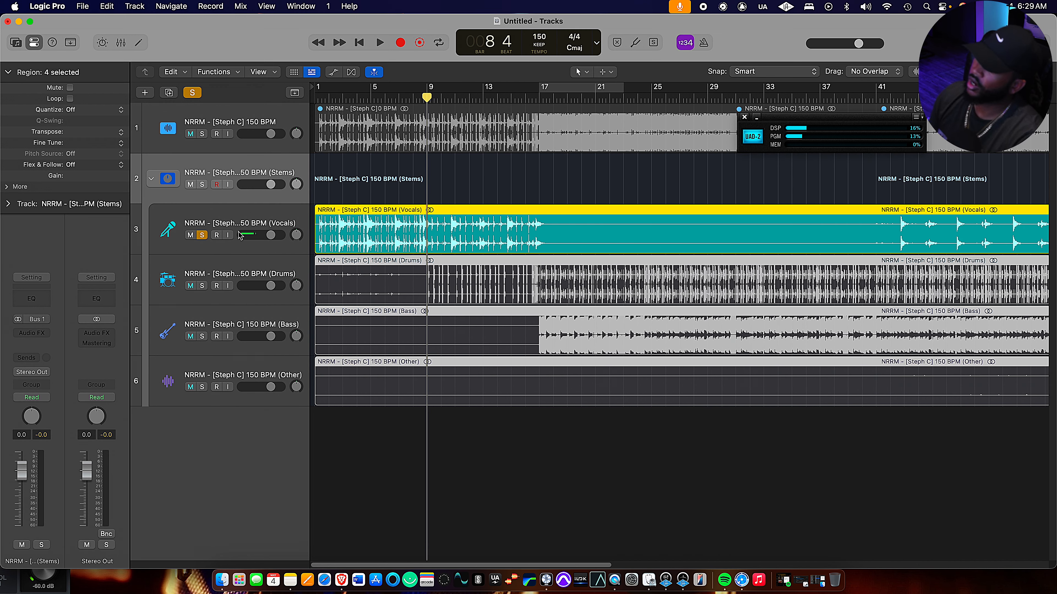
left_click(202, 236)
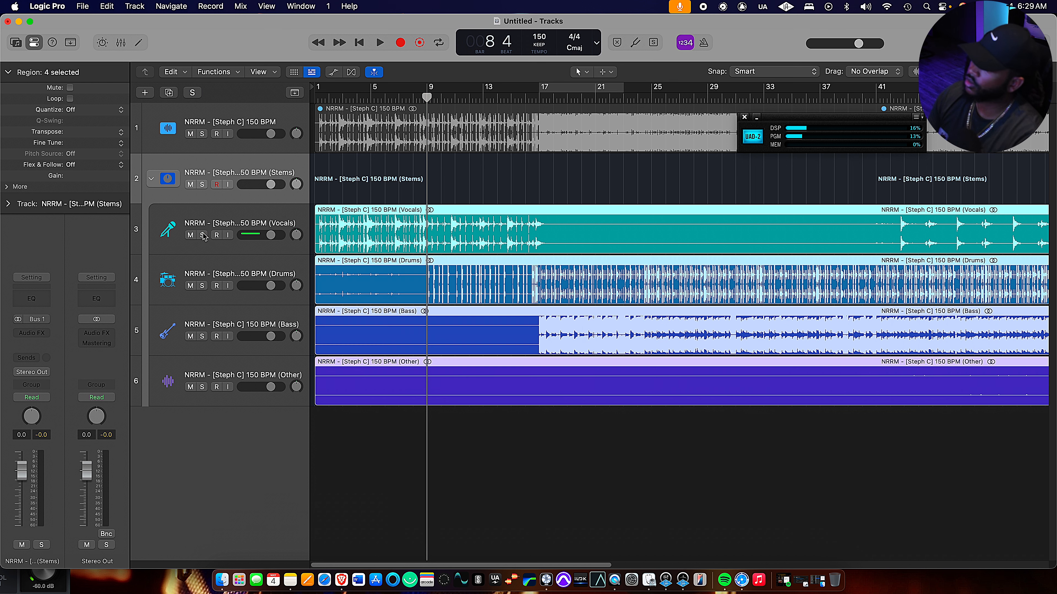
left_click(202, 286)
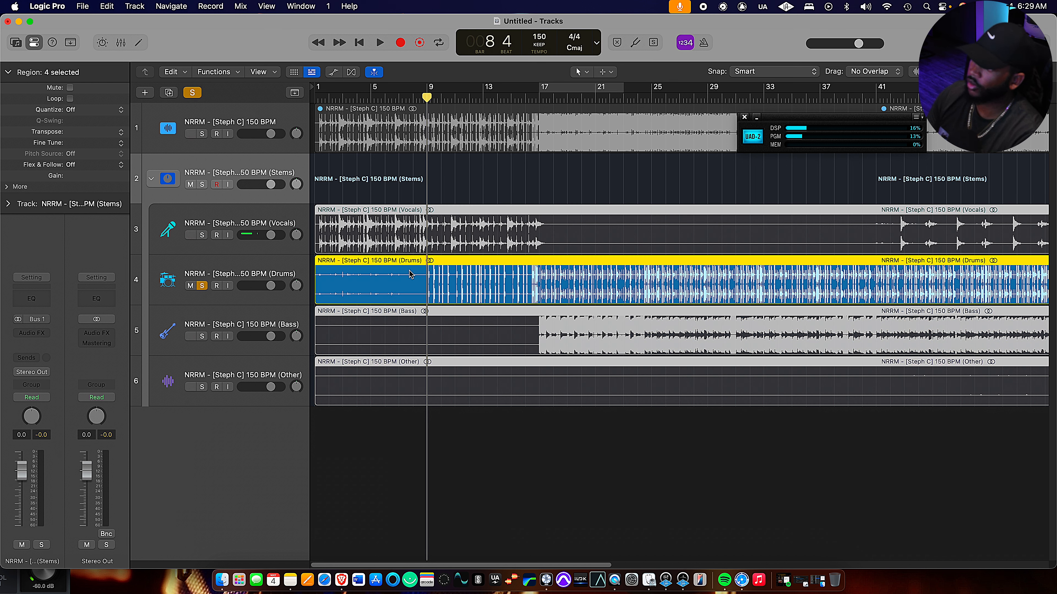
key("Return")
key("space")
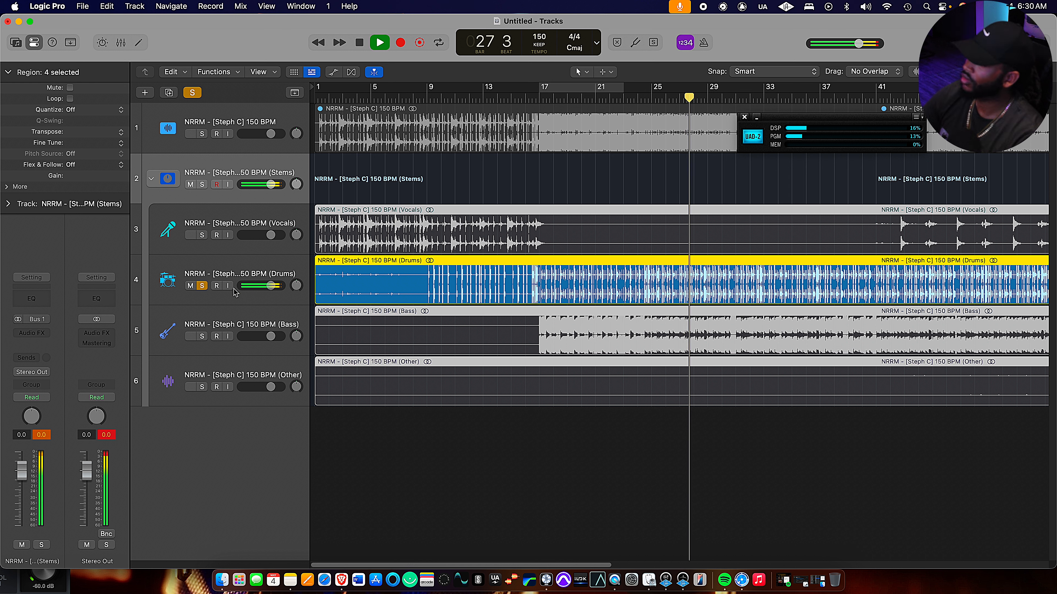
key("space")
Switch the solo from the Drums stem to the Bass stem, play it back and stop.
left_click(201, 286)
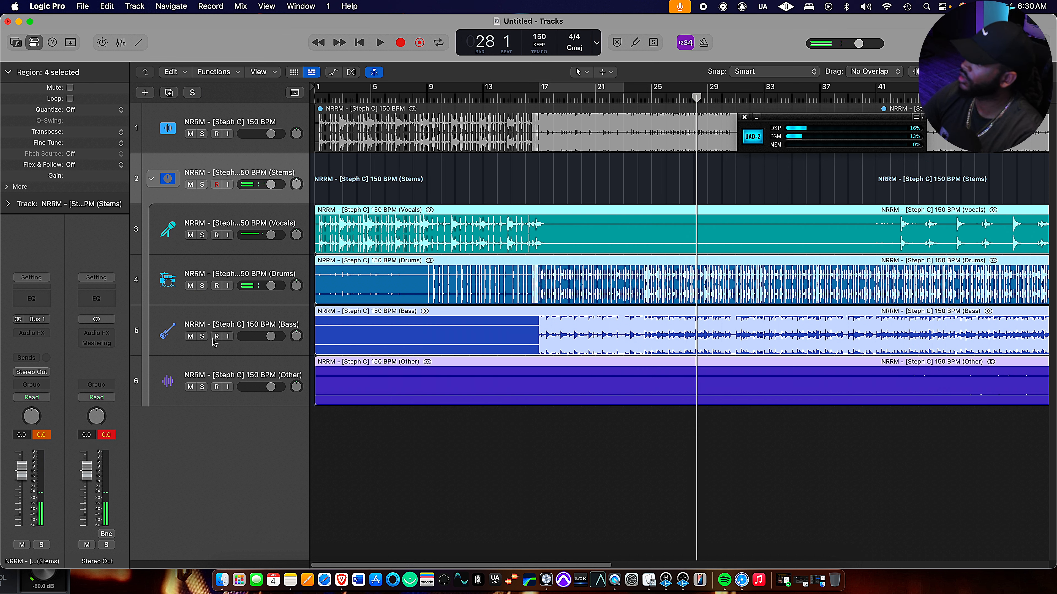
left_click(203, 337)
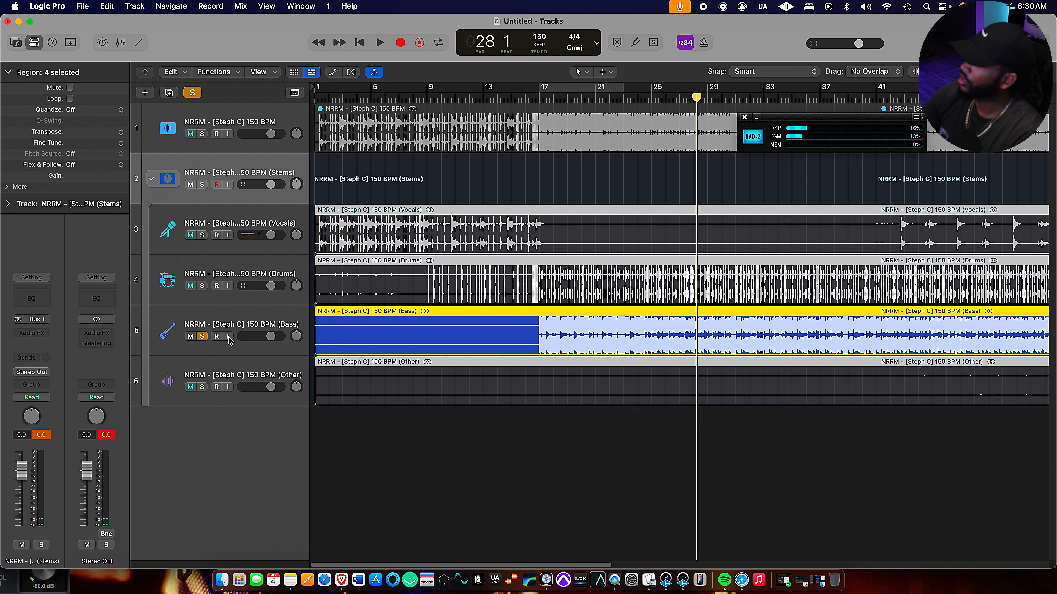
key("shift+space")
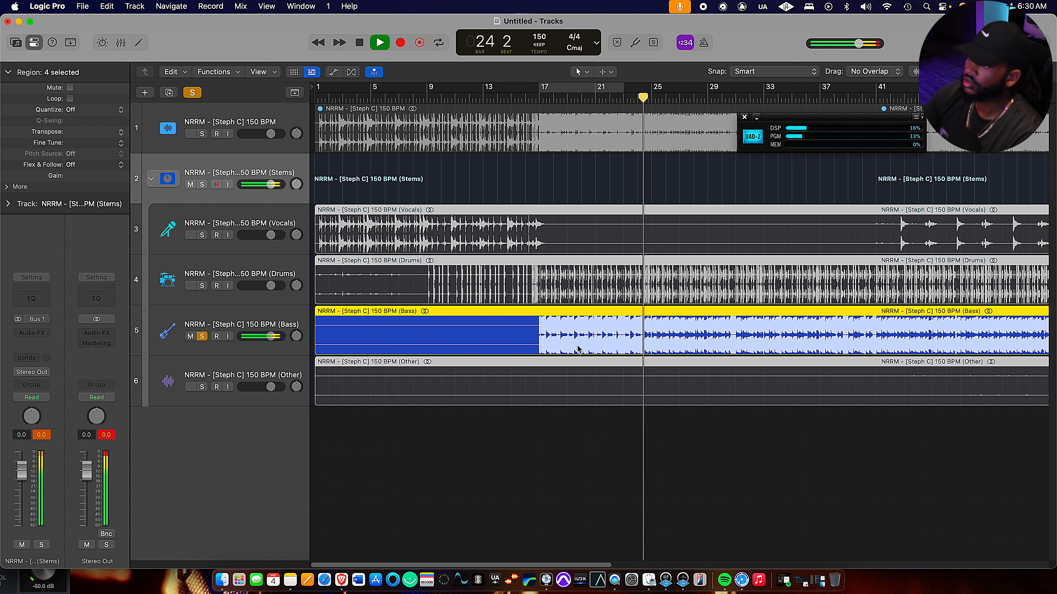
key("space")
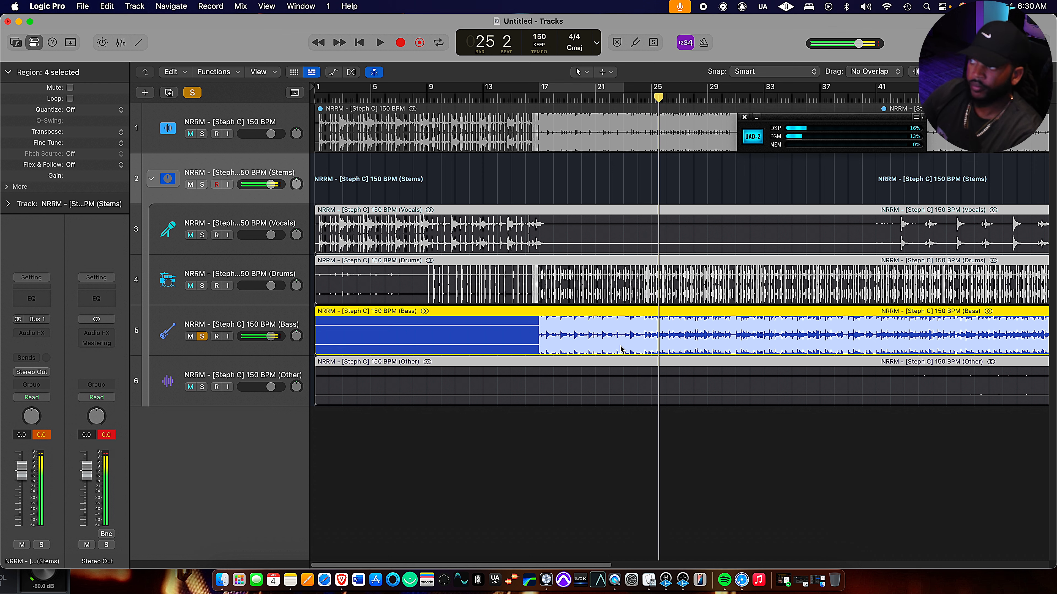
Fit the full length of the stem regions in view and move the UAD meter window clear of them.
scroll(697, 339, "up", 5)
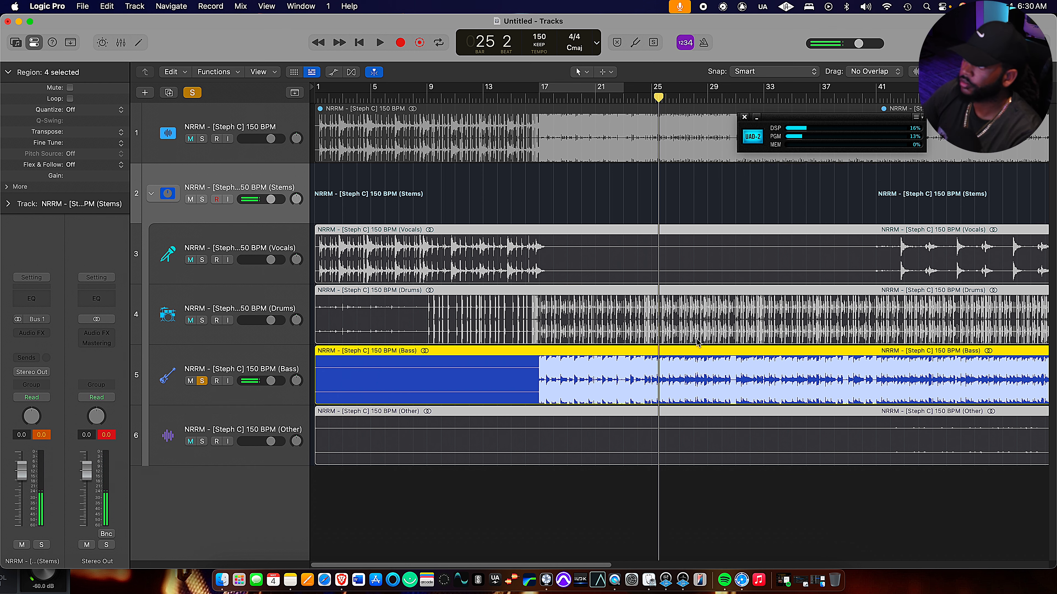
scroll(697, 339, "down", 8)
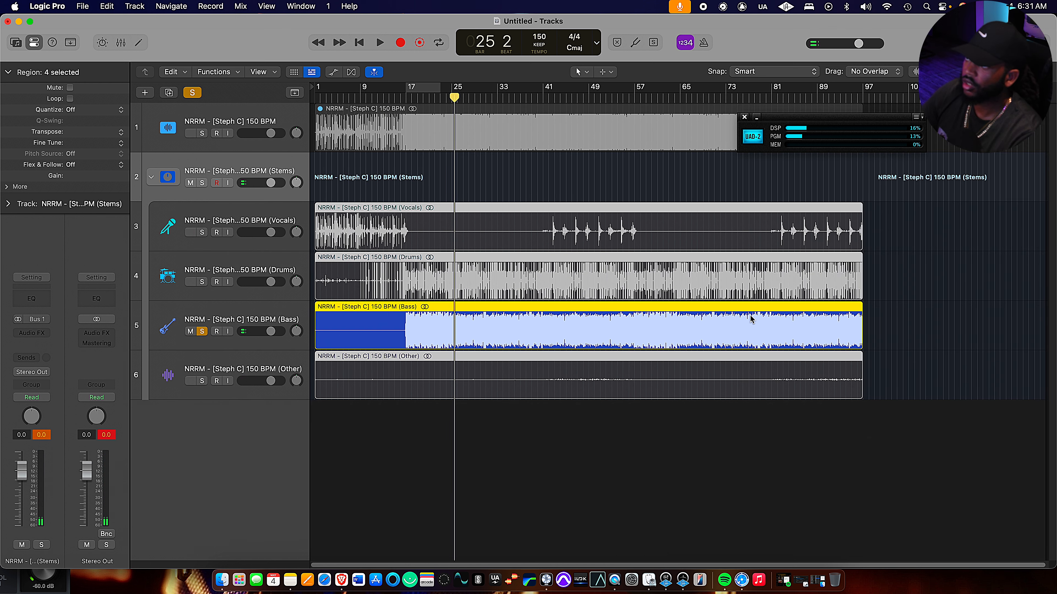
left_click_drag(862, 118, 996, 333)
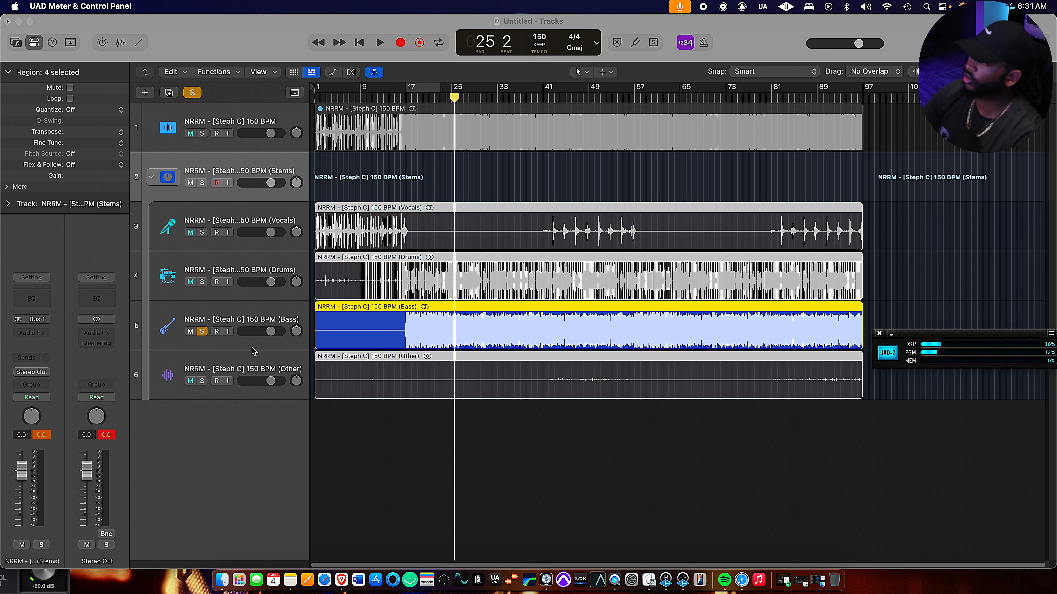
Switch the solo from the Bass stem to the Other stem and play it from the current position.
left_click(202, 332)
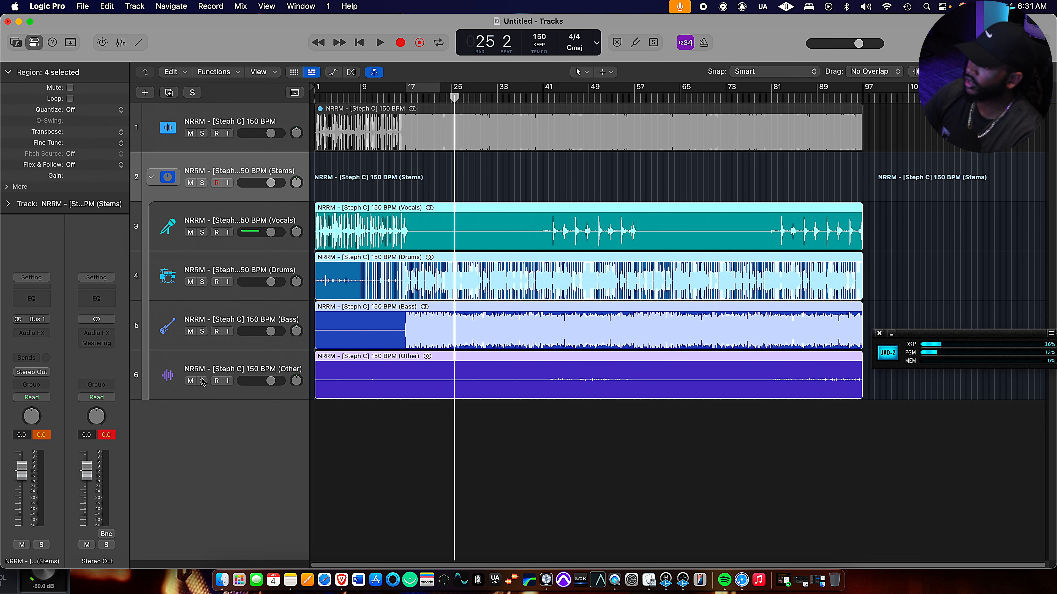
left_click(202, 380)
scroll(352, 370, "up", 5)
scroll(357, 370, "down", 5)
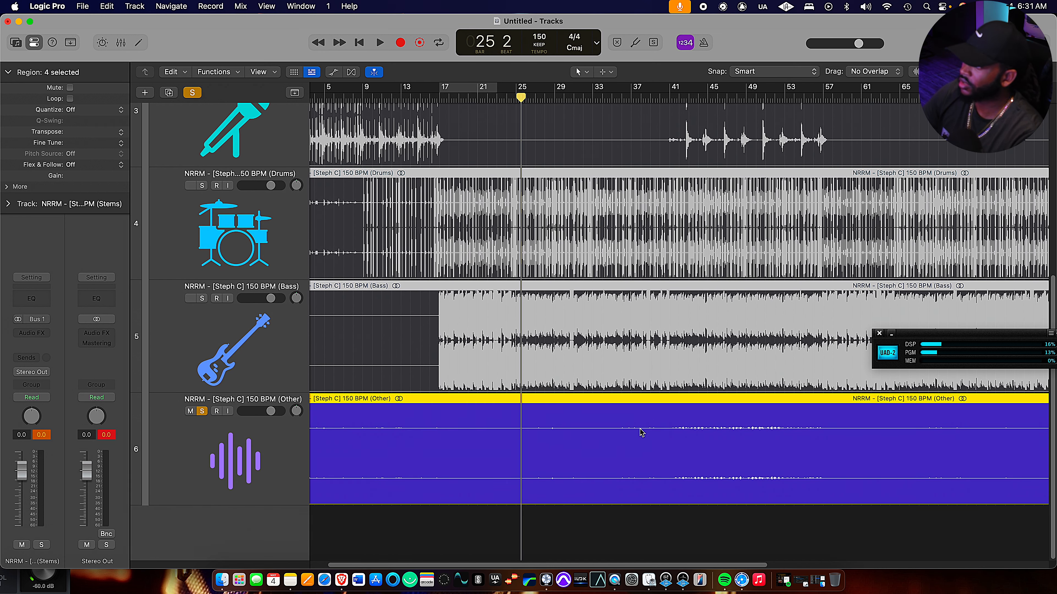
scroll(636, 433, "left", 3)
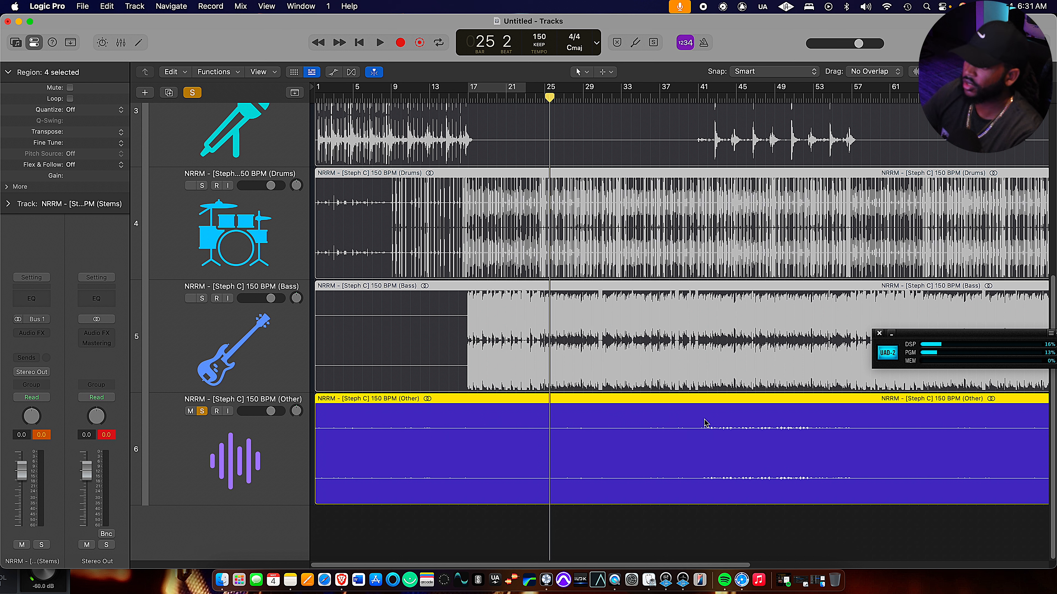
key("space")
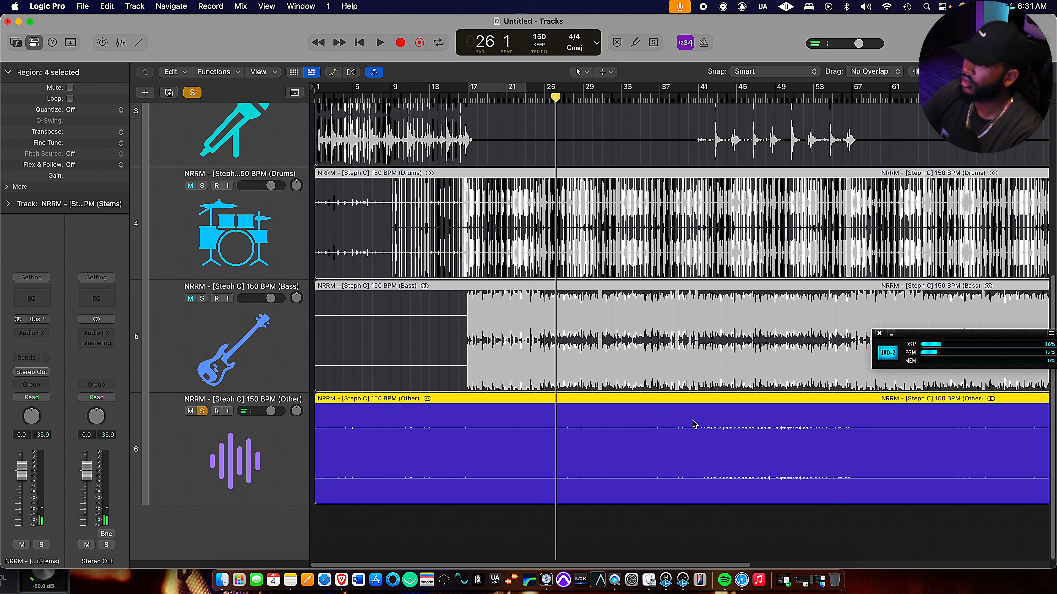
Split the Other stem region at about bar 40 and play the stem from bar 42.
left_click(693, 418)
key("space")
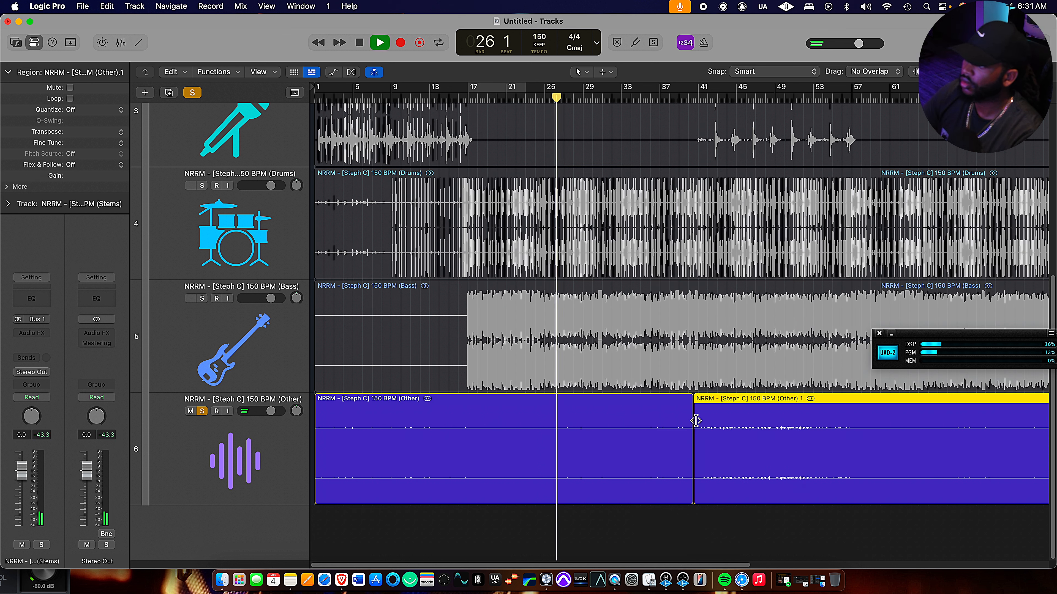
left_click(703, 98)
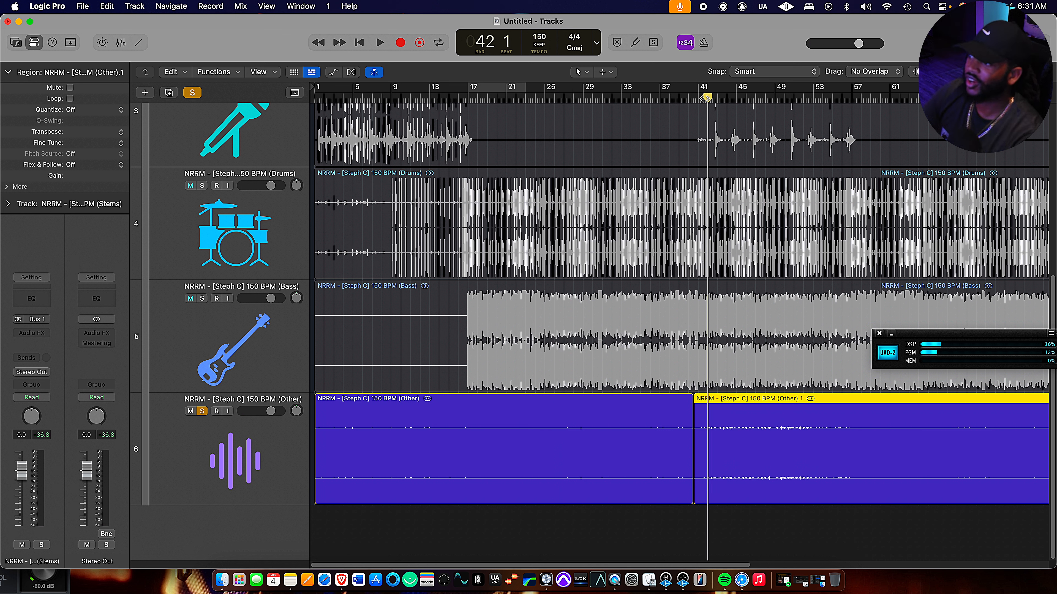
key("space")
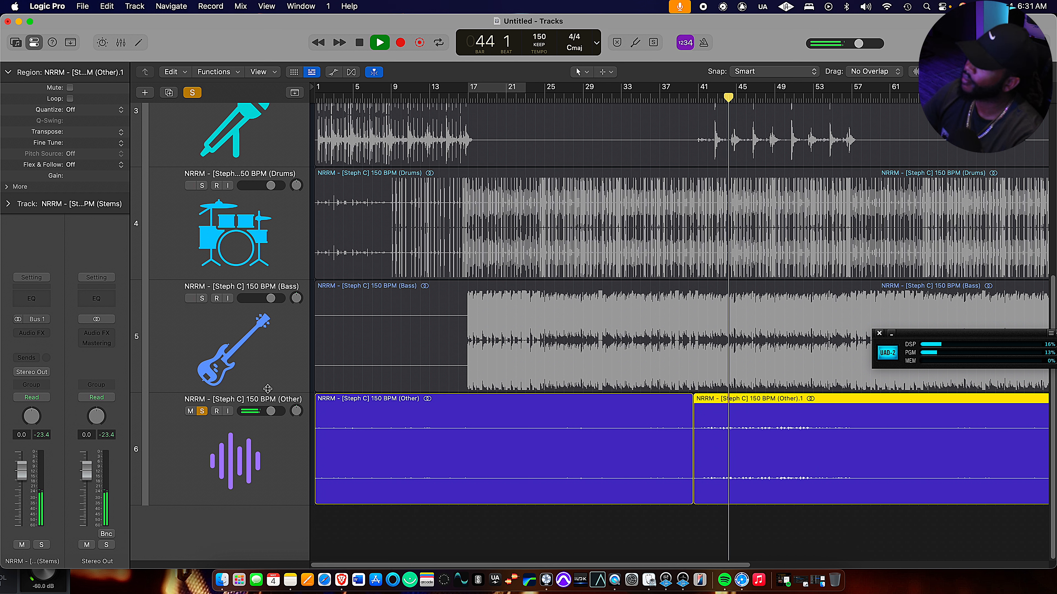
Play the soloed Other stem from bar 68 and stop after a short listen.
scroll(551, 387, "right", 5)
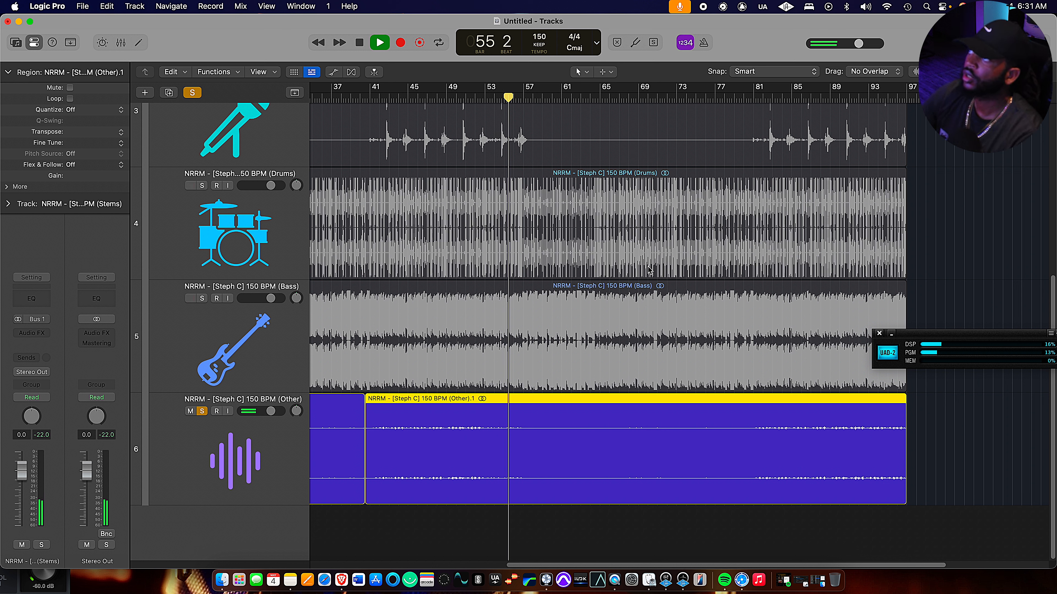
left_click(640, 102)
left_click(634, 102)
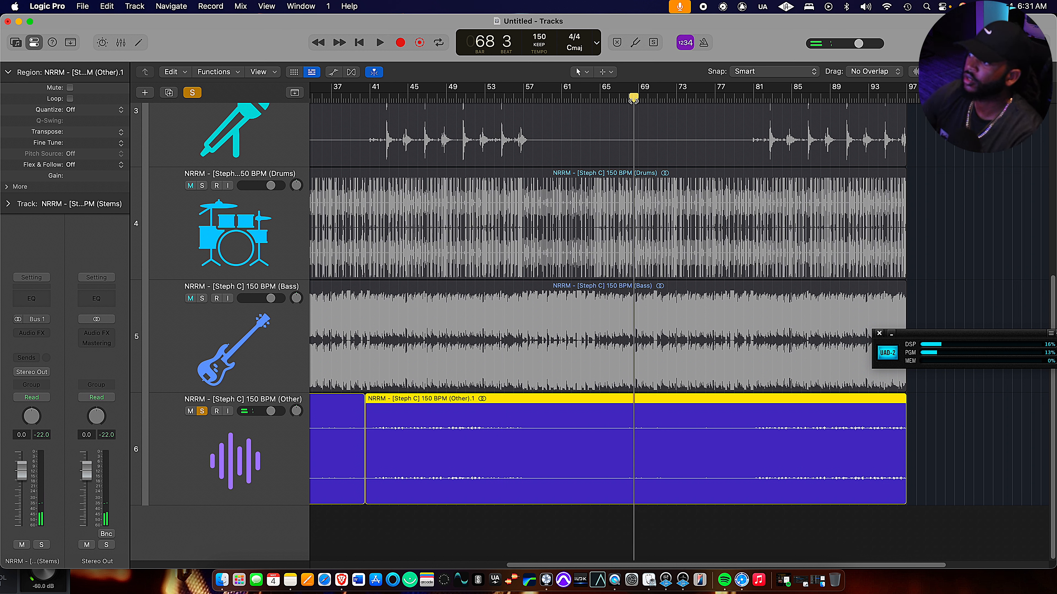
key("space")
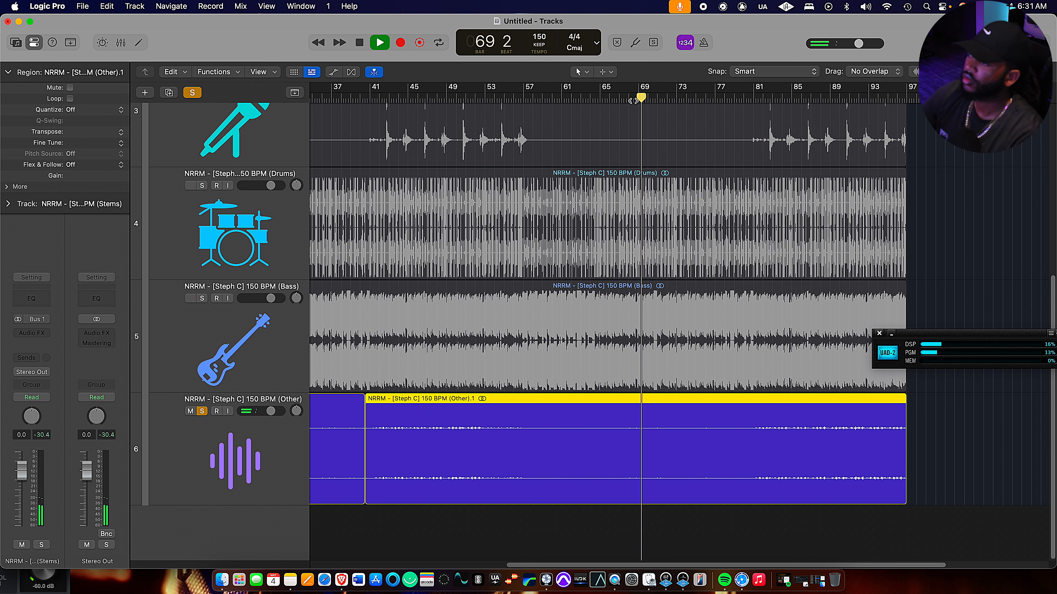
key("space")
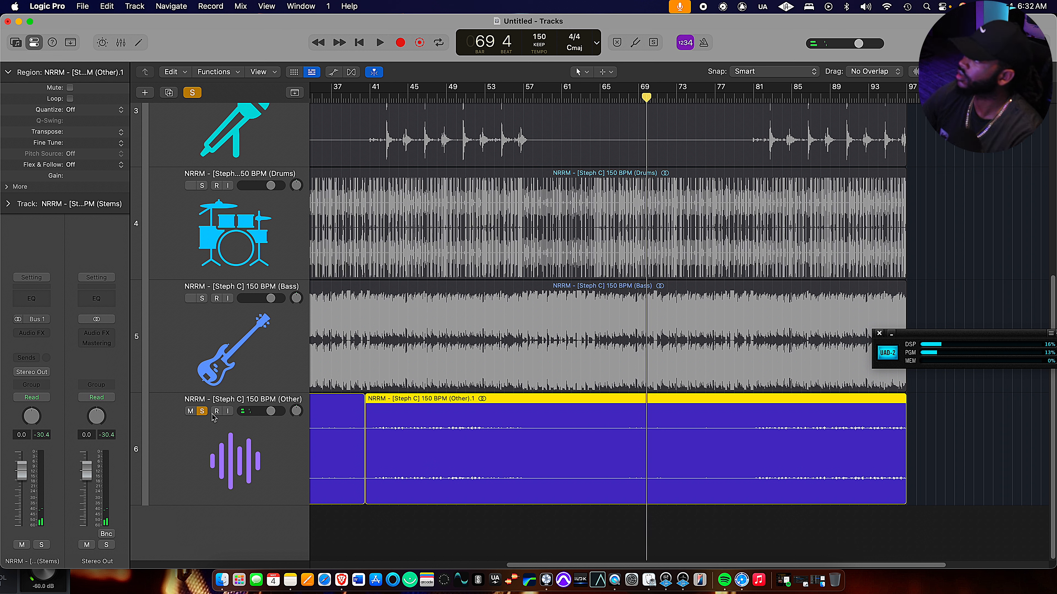
Raise the Other stem's track volume to 6.0 dB and play it back briefly.
left_click_drag(267, 412, 410, 322)
key("space")
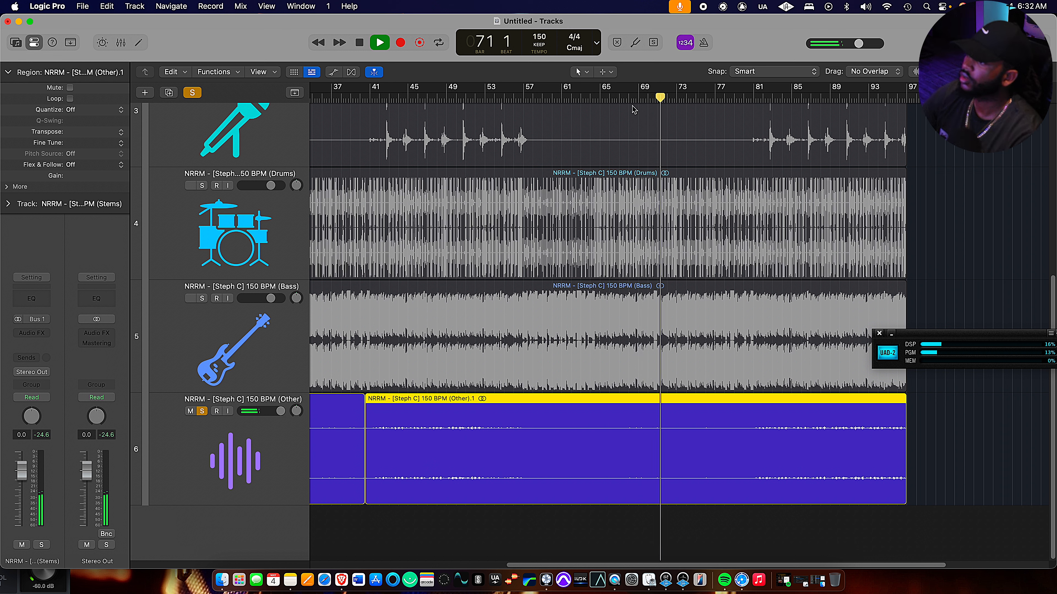
key("space")
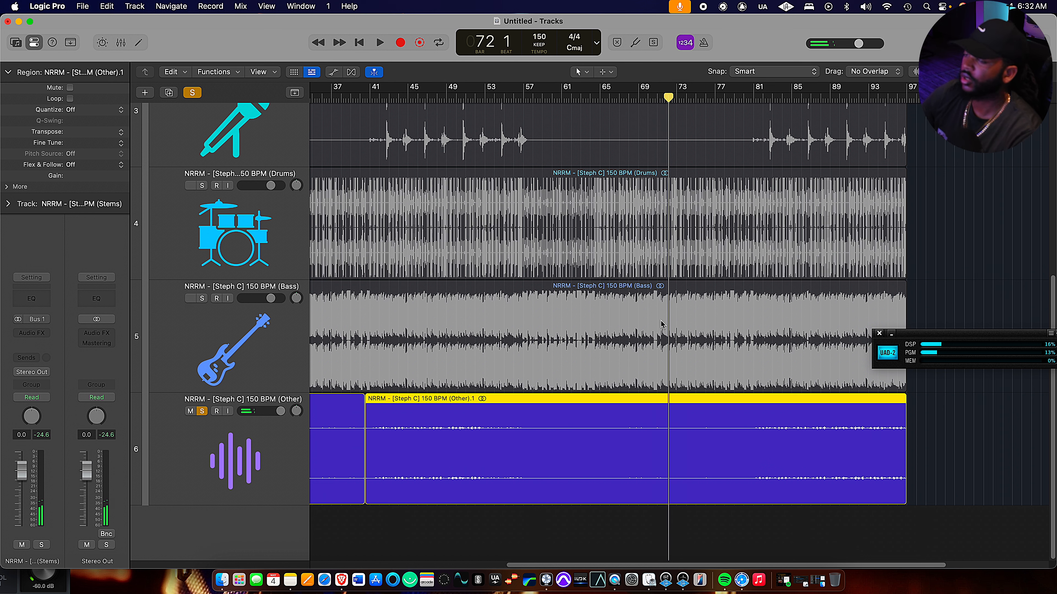
Delete the Other stem track together with its regions.
scroll(656, 387, "left", 5)
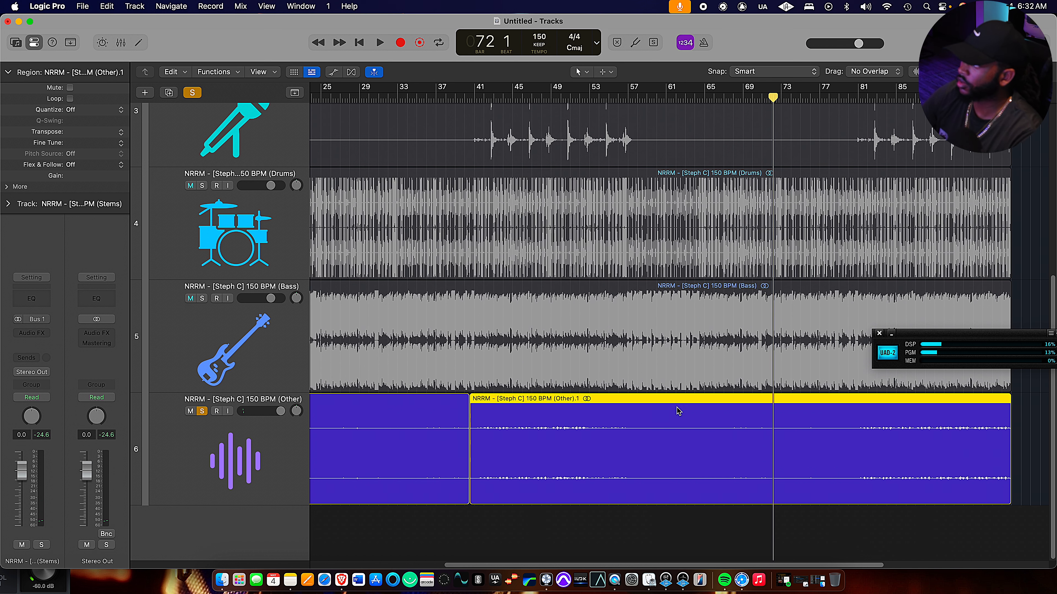
left_click(281, 447)
scroll(282, 440, "up", 3)
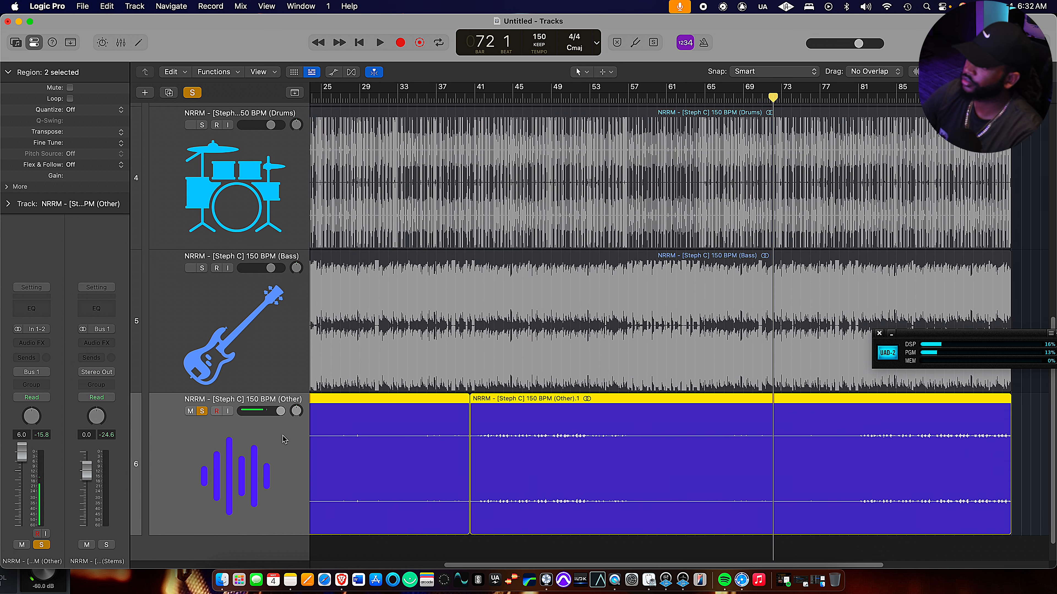
scroll(282, 439, "up", 3)
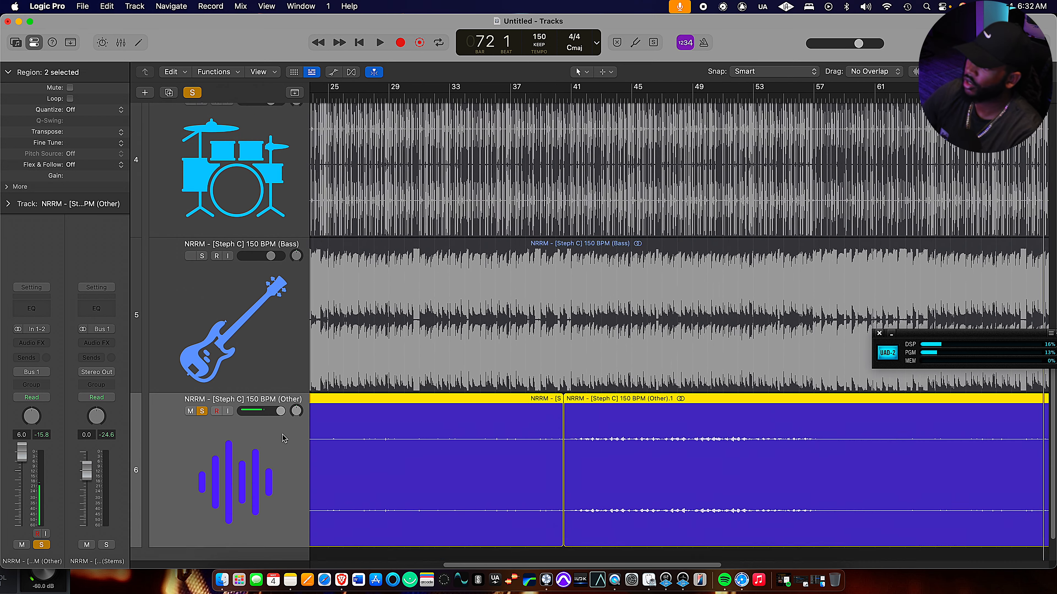
scroll(283, 438, "down", 7)
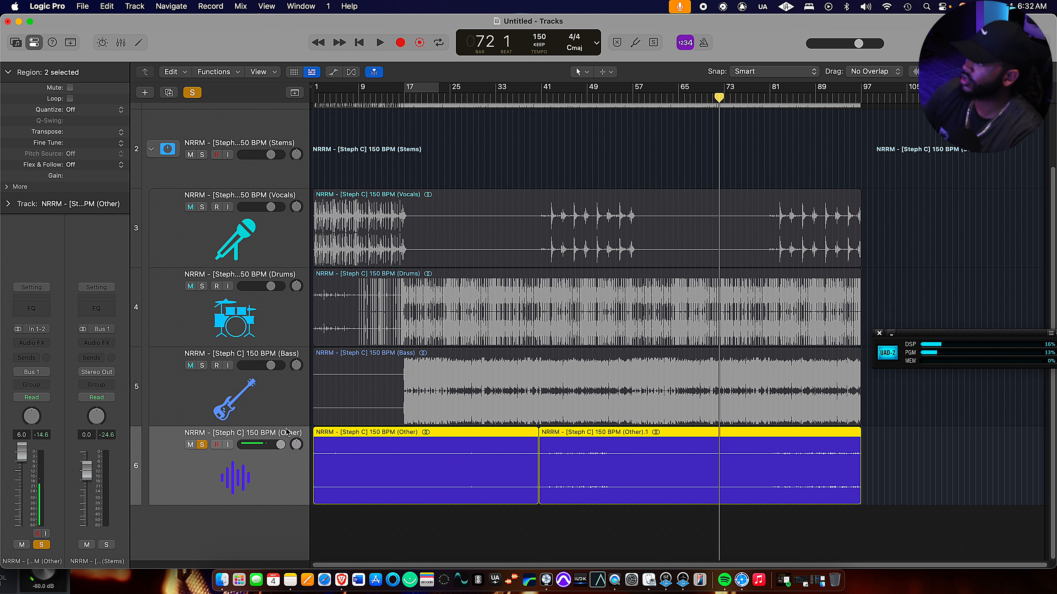
right_click(286, 468)
left_click(346, 378)
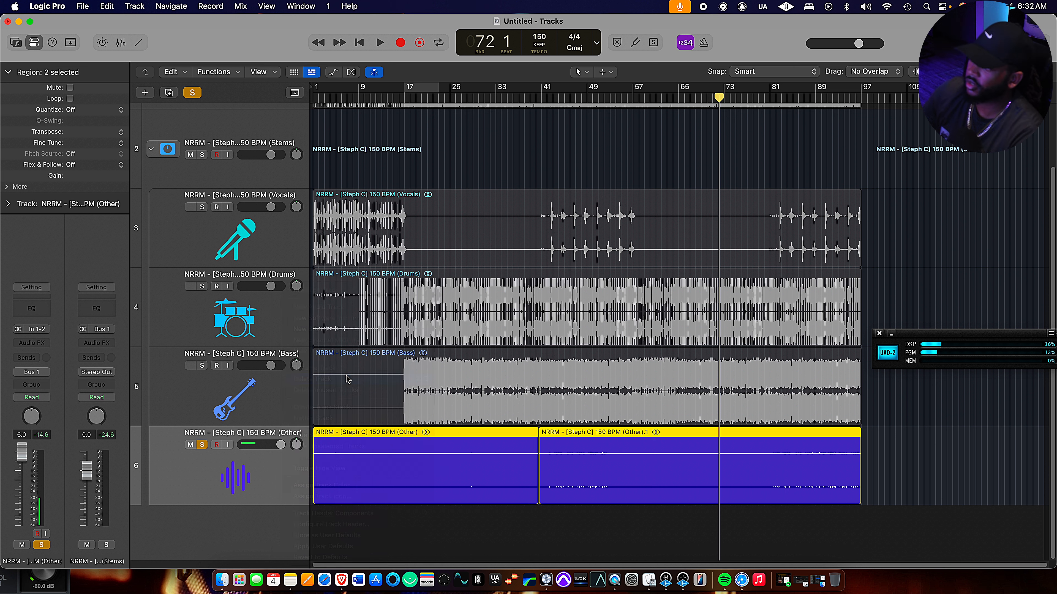
left_click(553, 222)
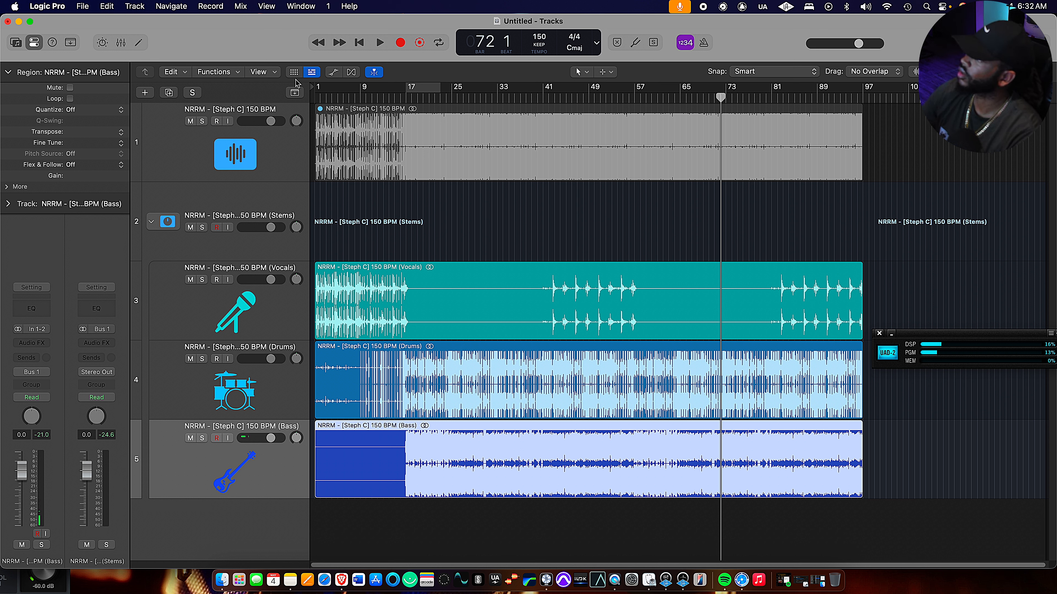
Select the Vocals, Drums and Bass stem regions together.
left_click(415, 306)
left_click(425, 387, "shift")
left_click(428, 447, "shift")
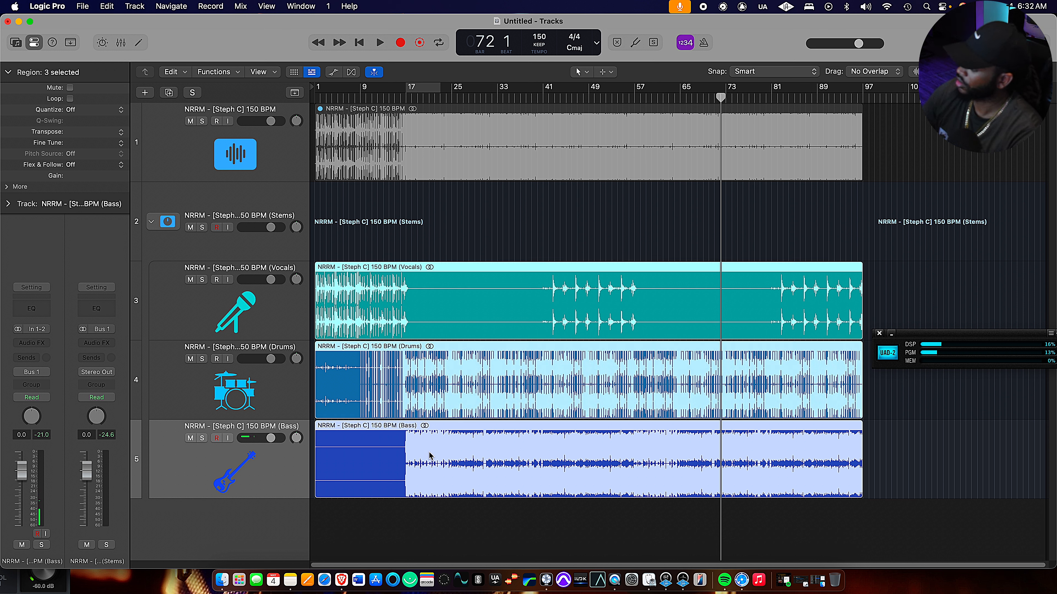
Export the selected stem tracks as 24-bit WAVE files into a new folder named Stemmies NRRM inside the Logic folder.
key("super+e")
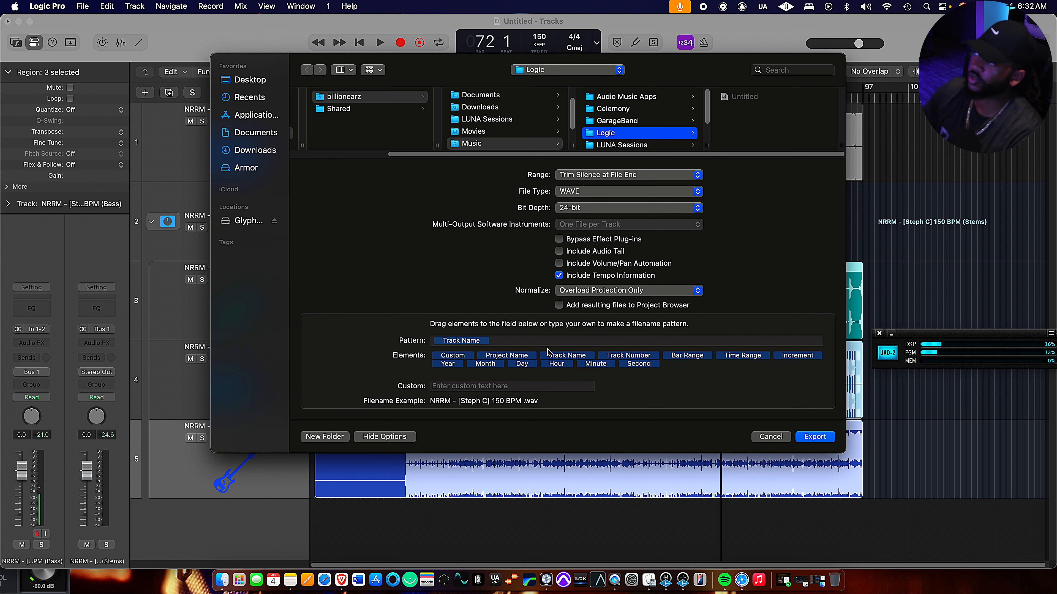
left_click(314, 441)
type("Stemmies")
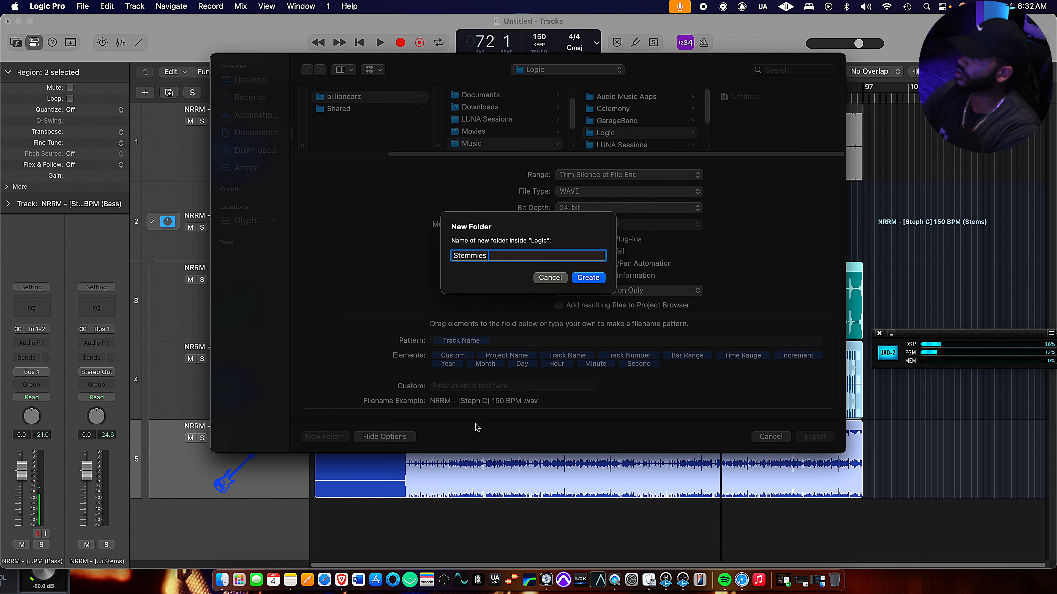
type(" NRRM")
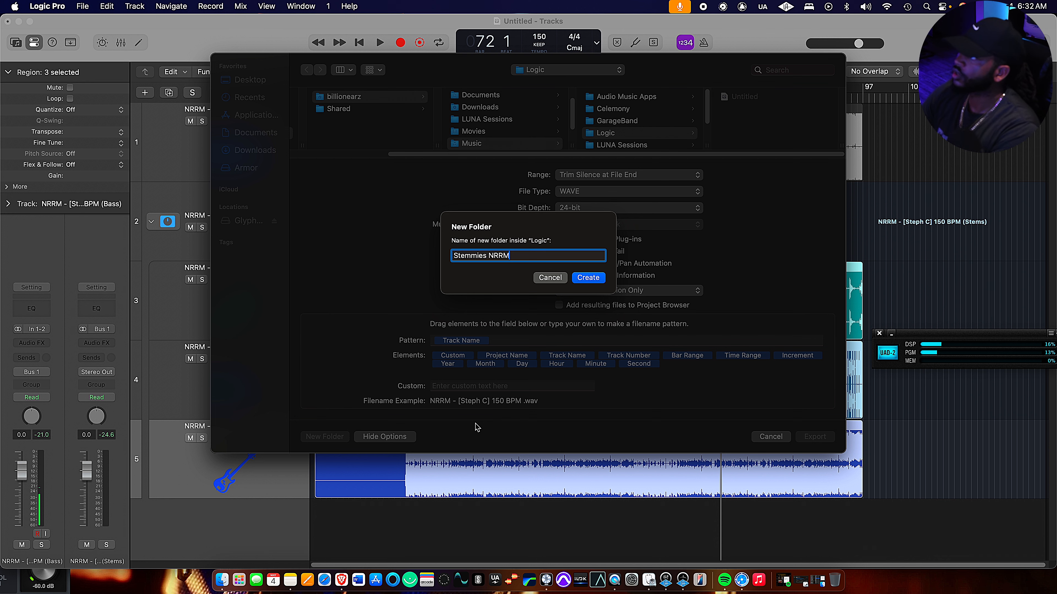
key("Return")
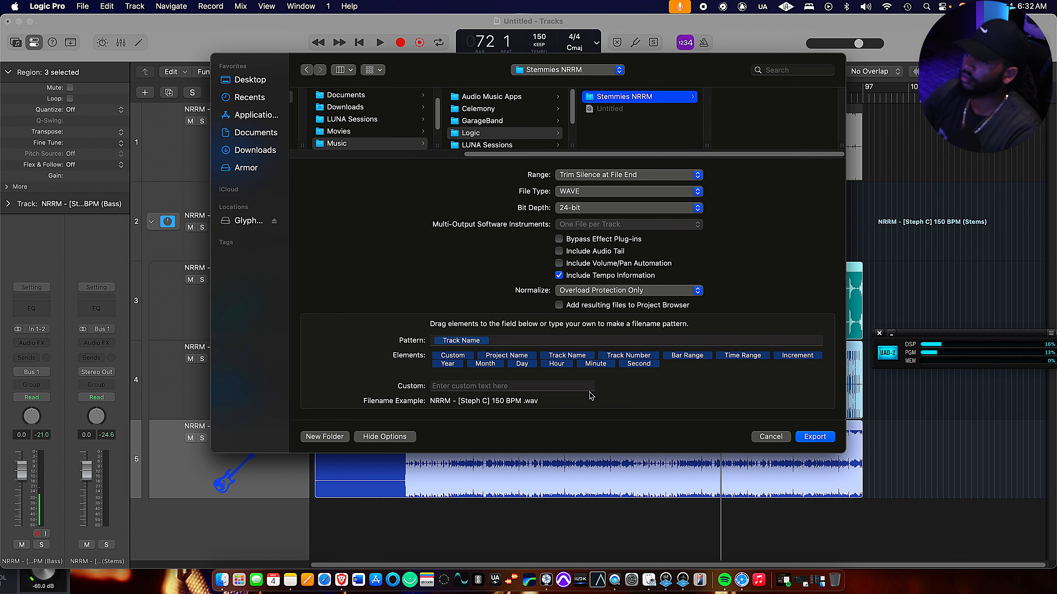
left_click(814, 437)
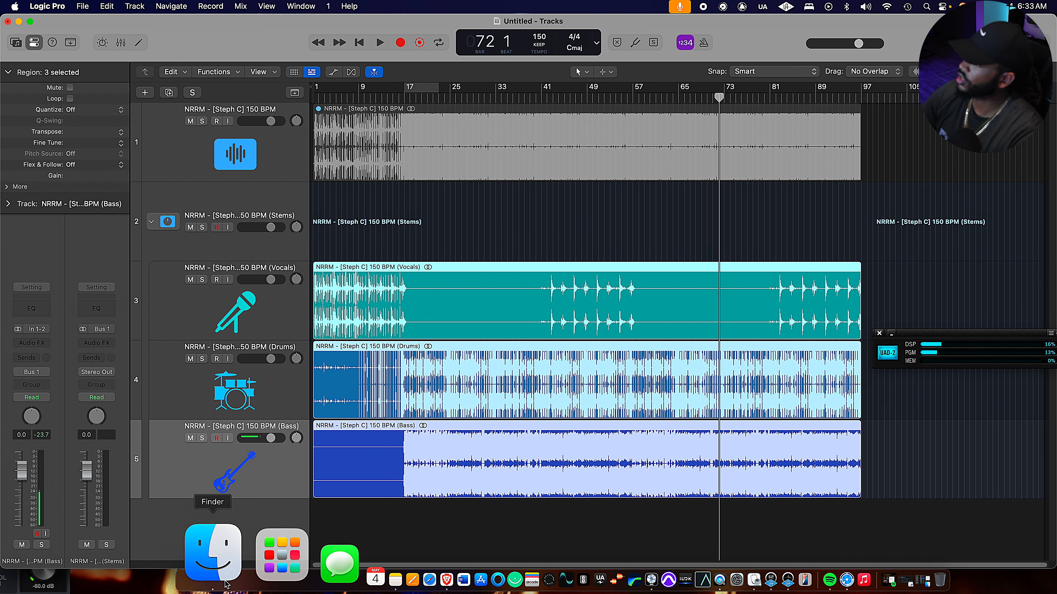
left_click(219, 553)
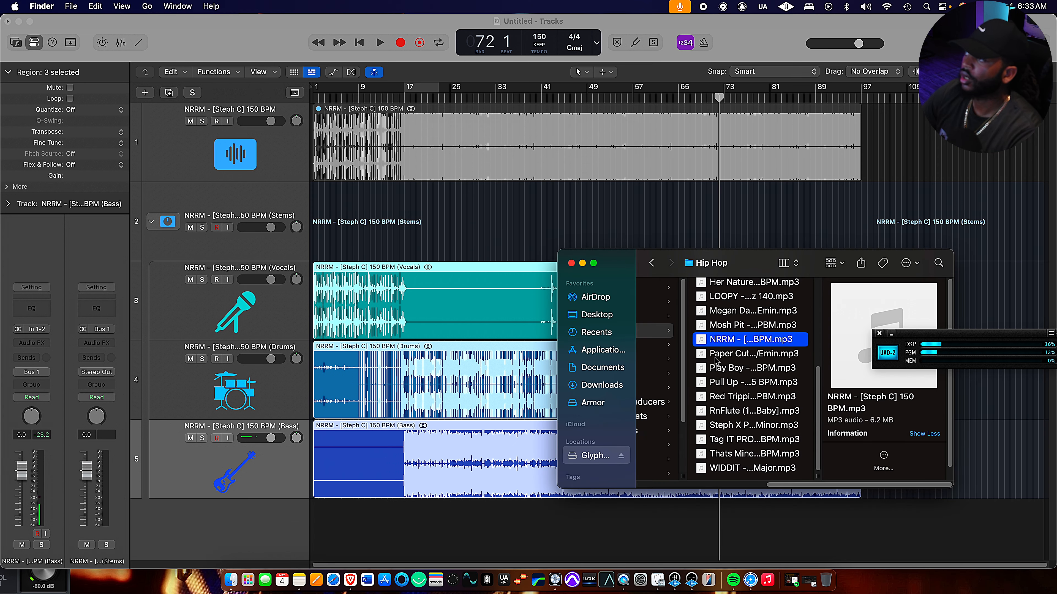
scroll(712, 369, "left", 3)
left_click(504, 251)
Search the Mac with Spotlight for "stemmies nrrm" and open the Stemmies NRRM folder in Finder.
key("super+space")
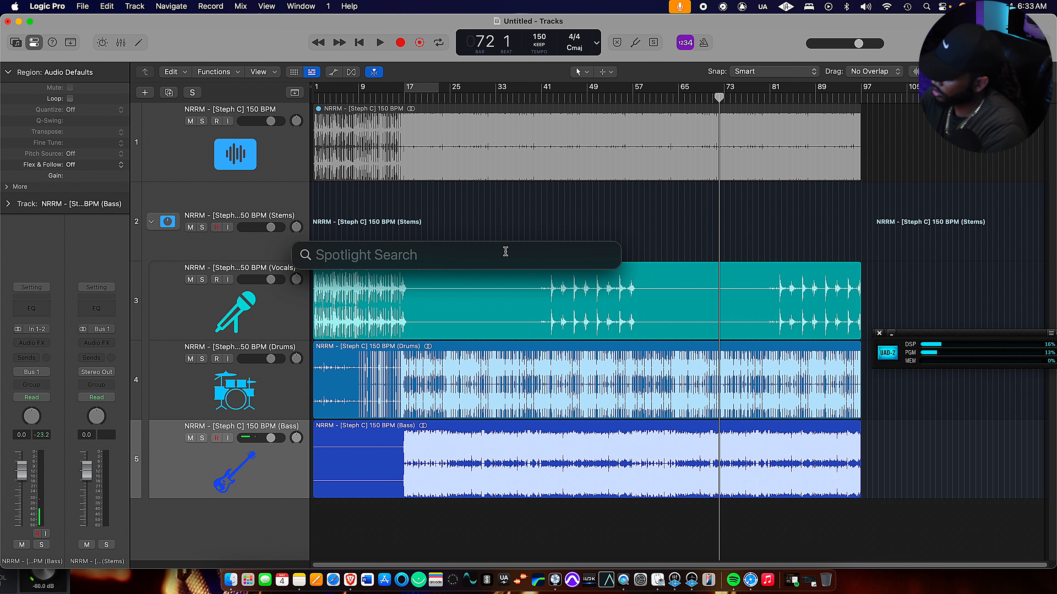
type("stemmies")
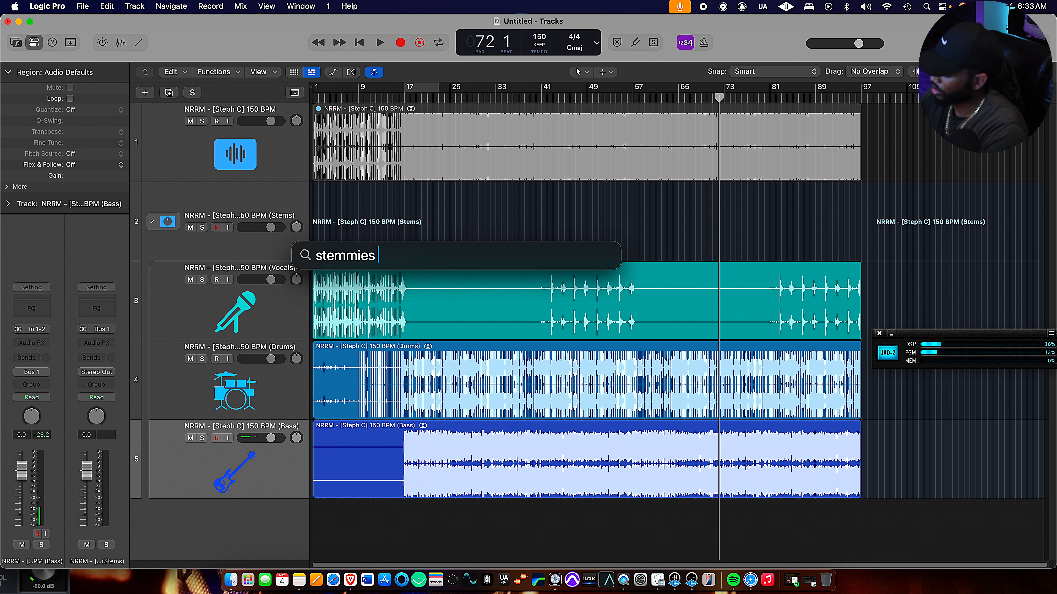
type(" nrrm")
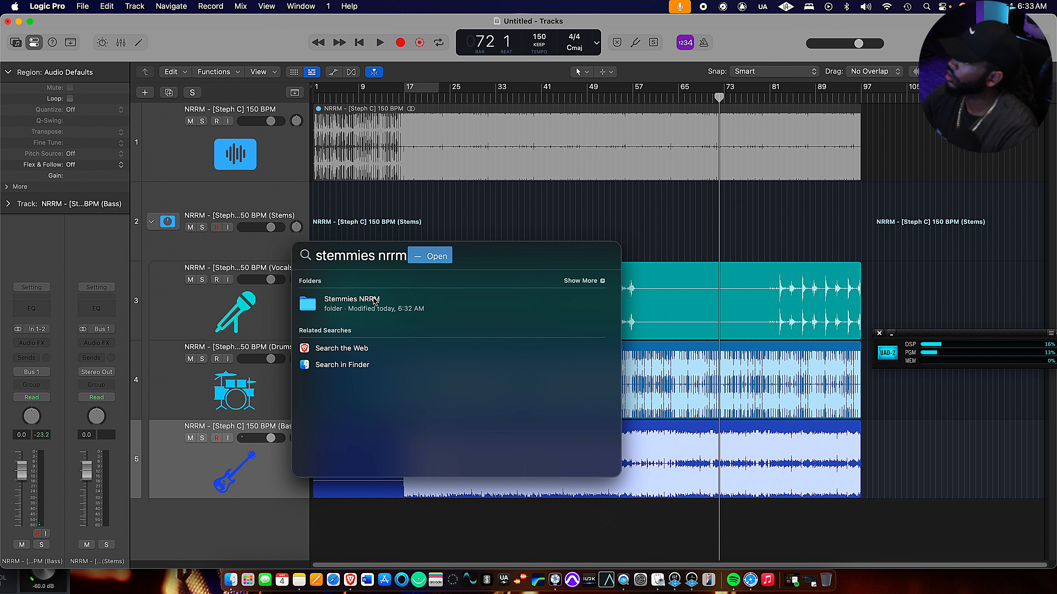
double_click(352, 305)
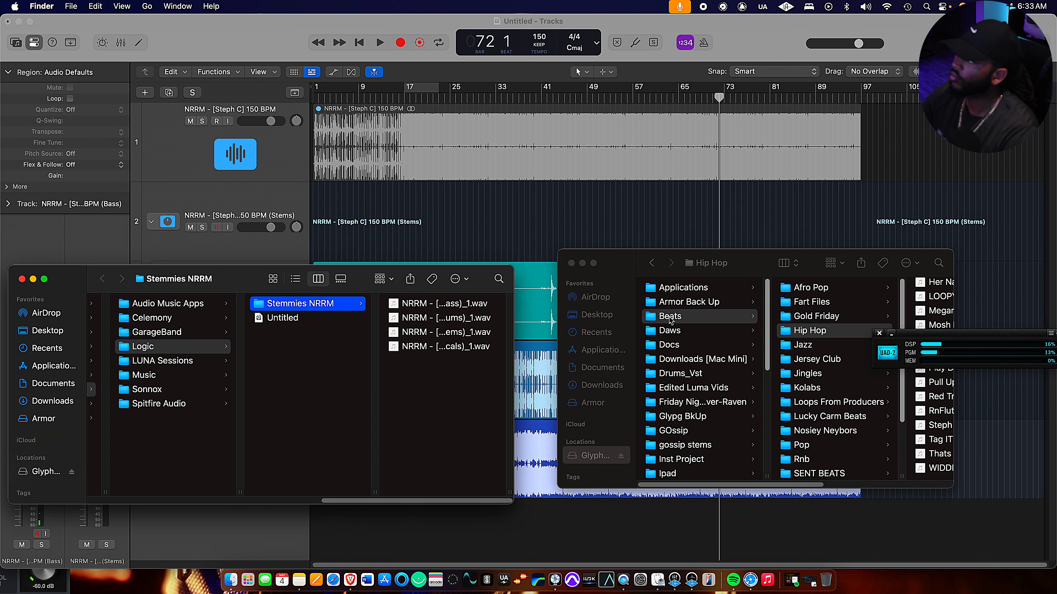
Preview the exported Bass WAV file with Quick Look, listening from about 0:37, and close the preview.
key("Right")
key("space")
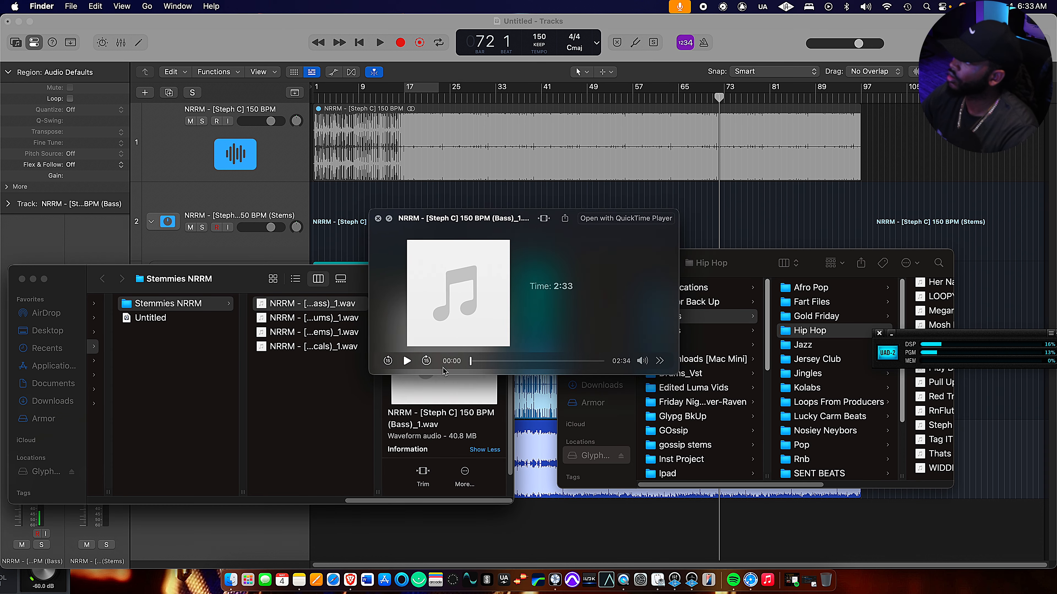
left_click(506, 363)
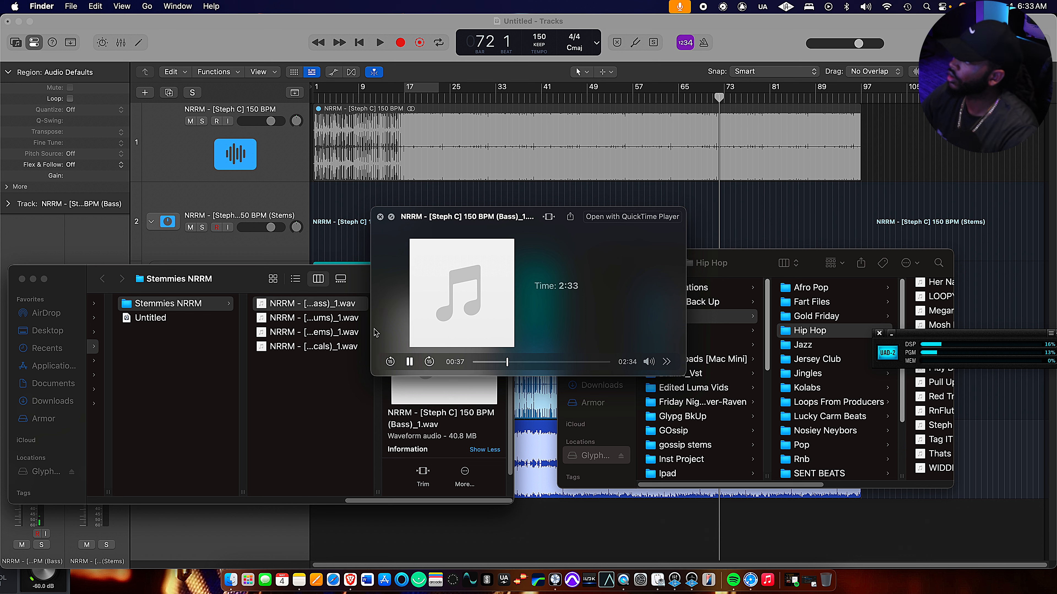
key("space")
Preview the exported Drums WAV file with Quick Look from about 0:37 and close the preview.
left_click(331, 318)
key("space")
left_click(507, 362)
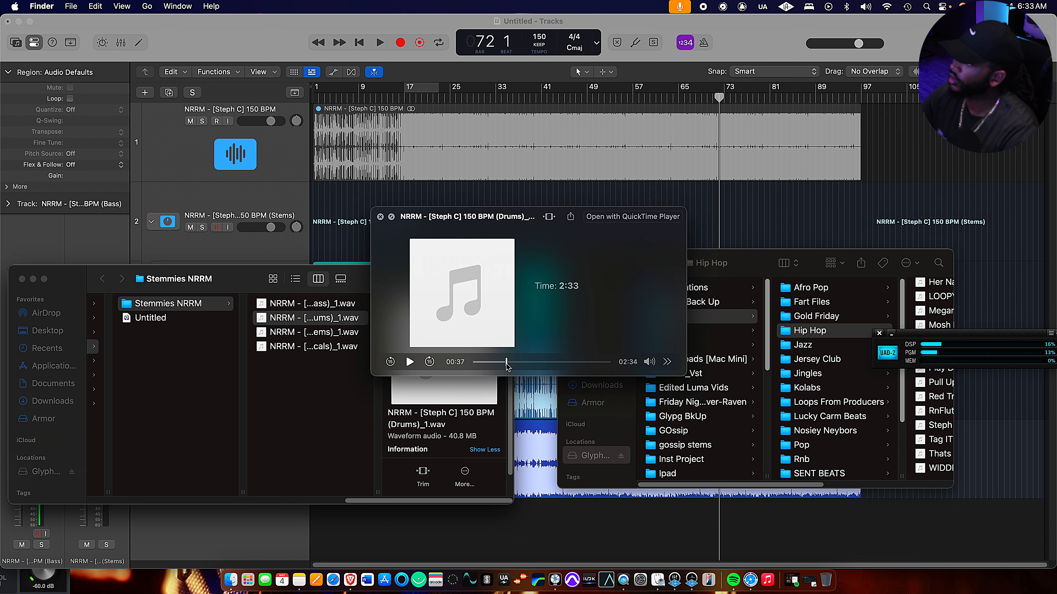
key("space")
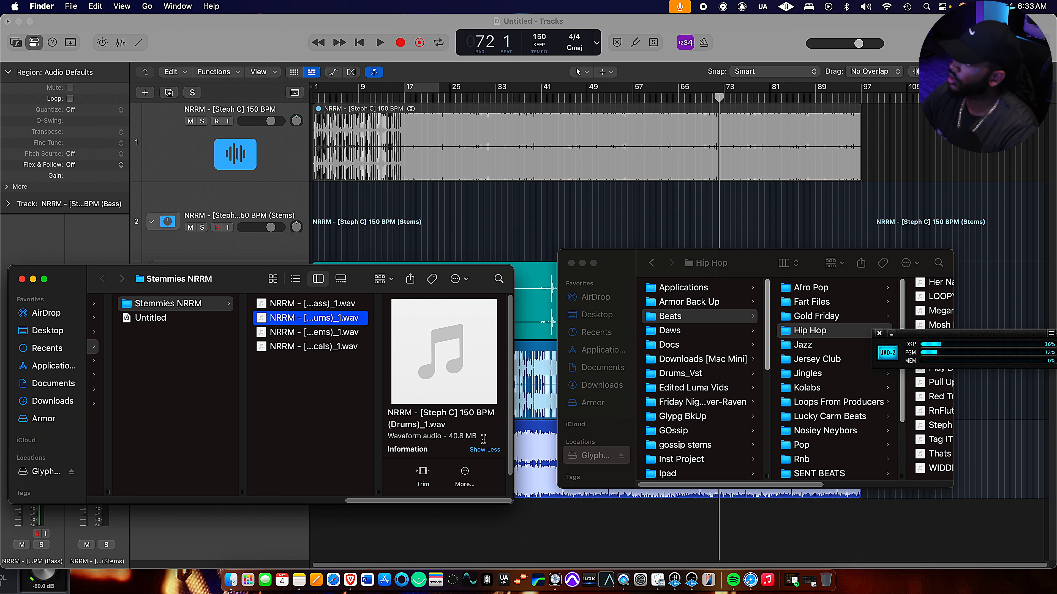